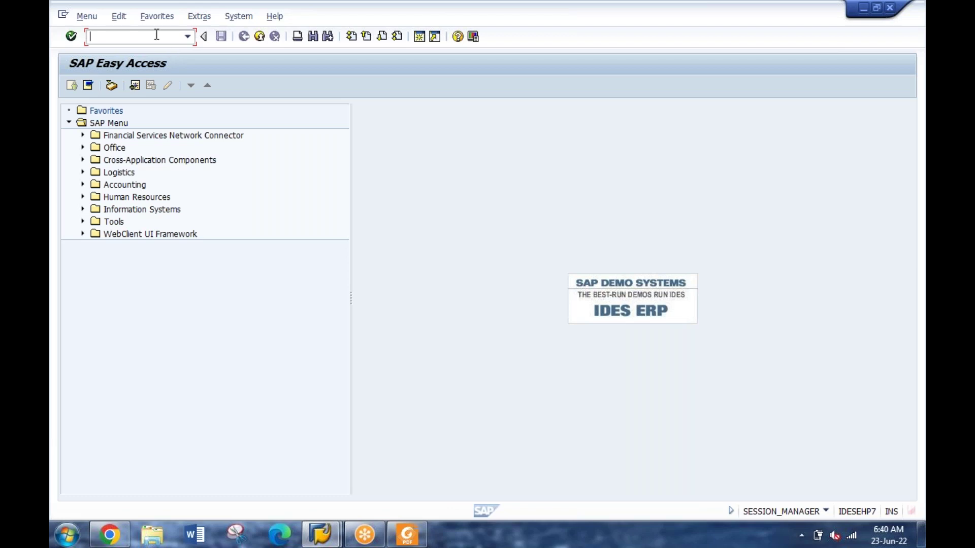
Step: Display the entries of table MARA using transaction SE16N, then leave the transaction
type("se16n")
key("Return")
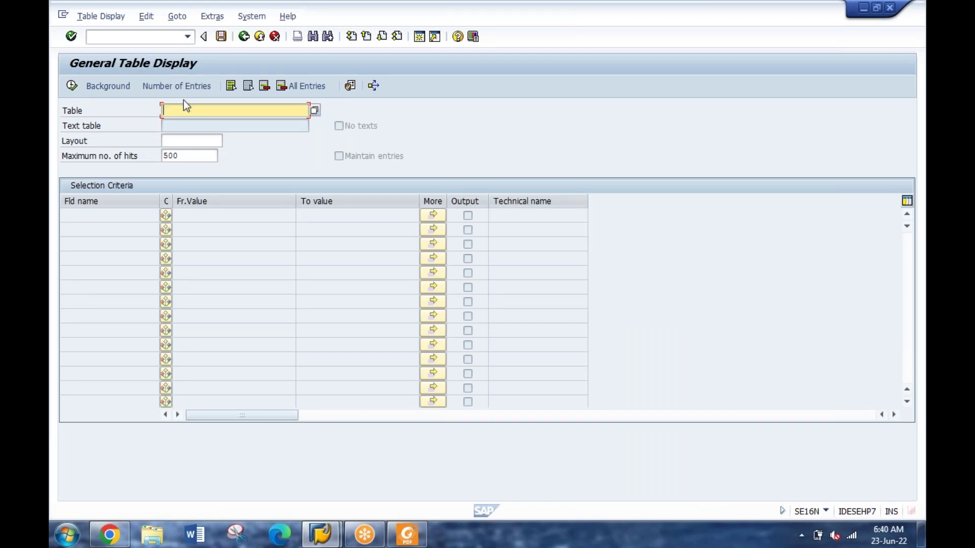
type("mara")
key("Return")
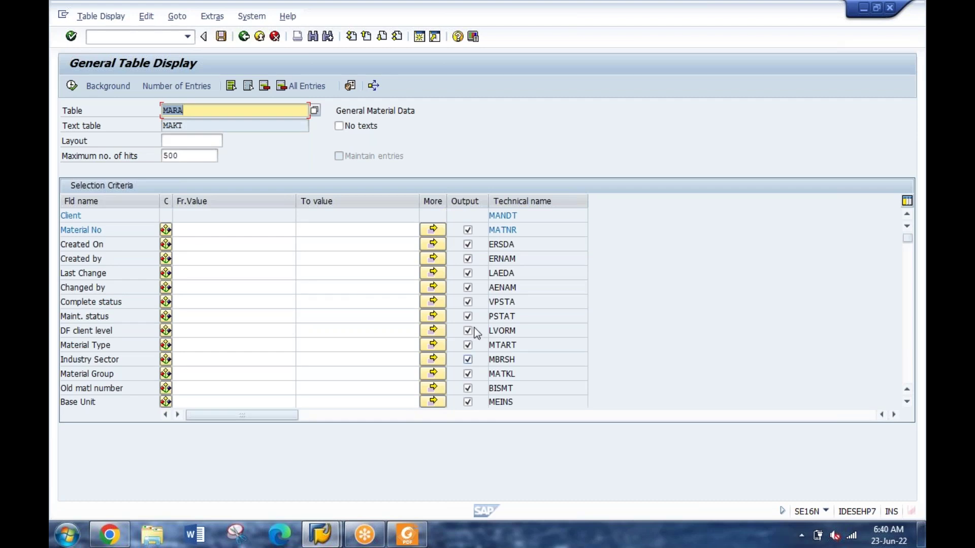
left_click(71, 89)
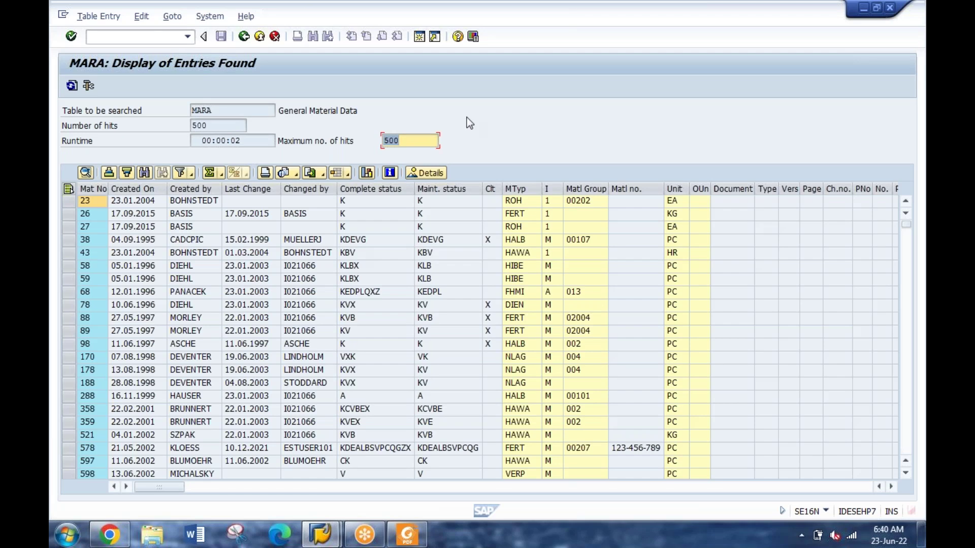
left_click(244, 37)
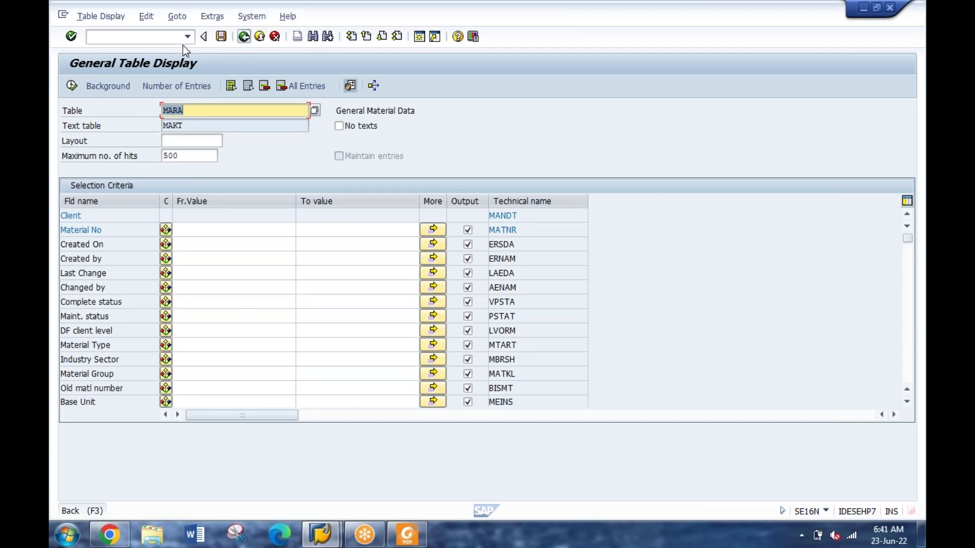
key("F3")
Step: Display the definition of database table MARA in the ABAP Dictionary with transaction SE11
type("se11")
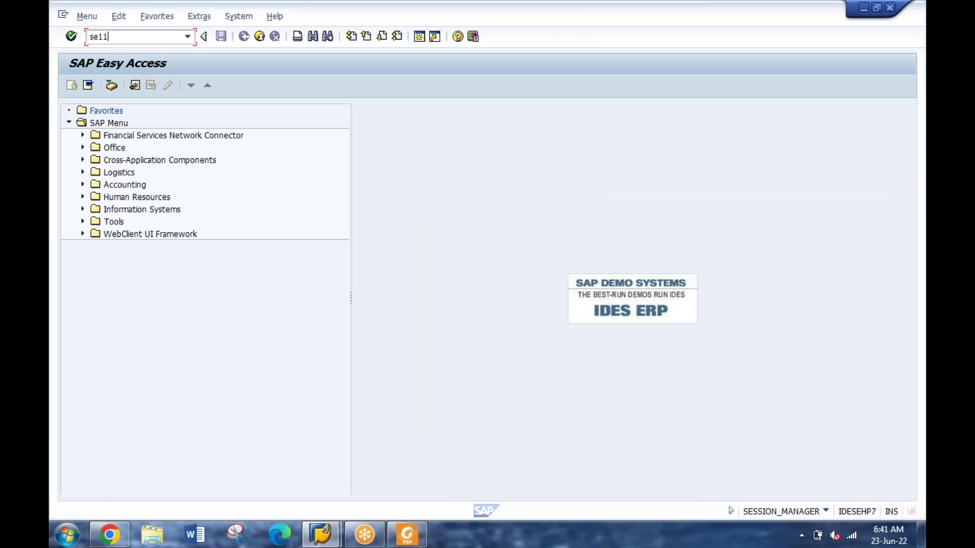
key("Return")
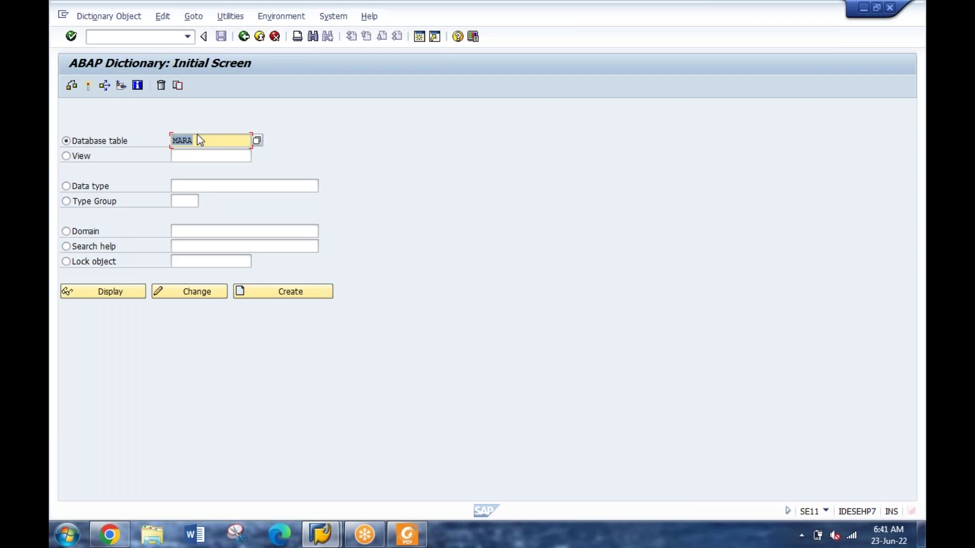
left_click_drag(194, 140, 172, 140)
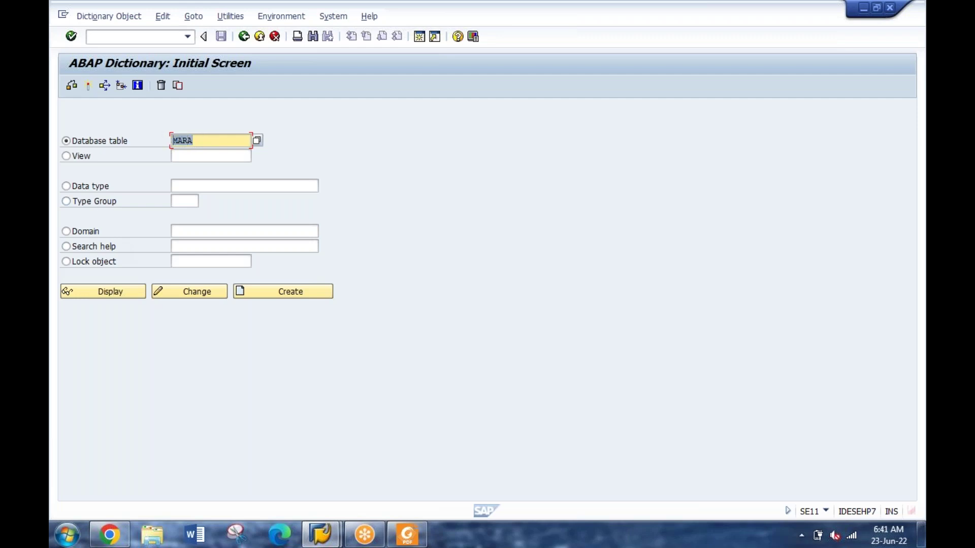
left_click(113, 293)
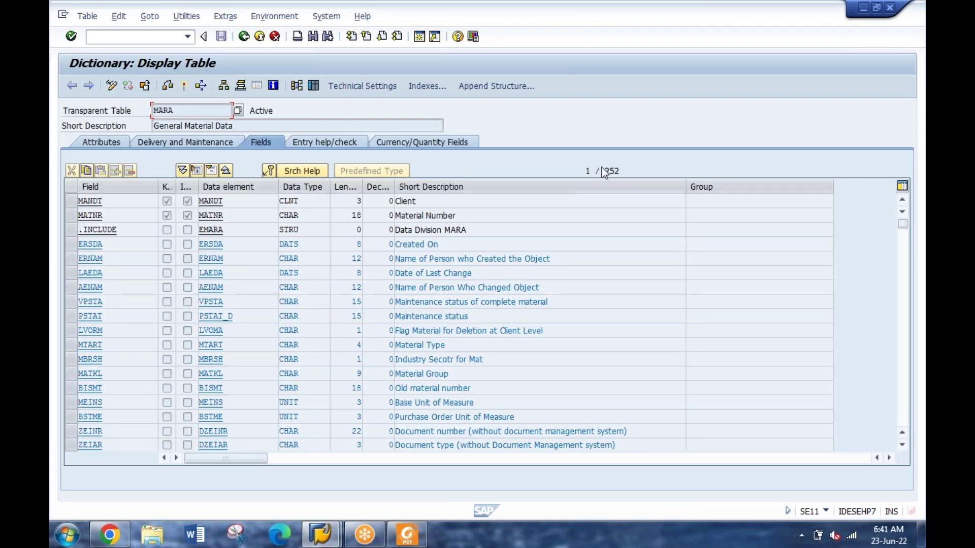
Step: Examine MARA's field list and data types, its package attribute, and its delivery and maintenance settings
double_click(623, 173)
left_click(299, 191)
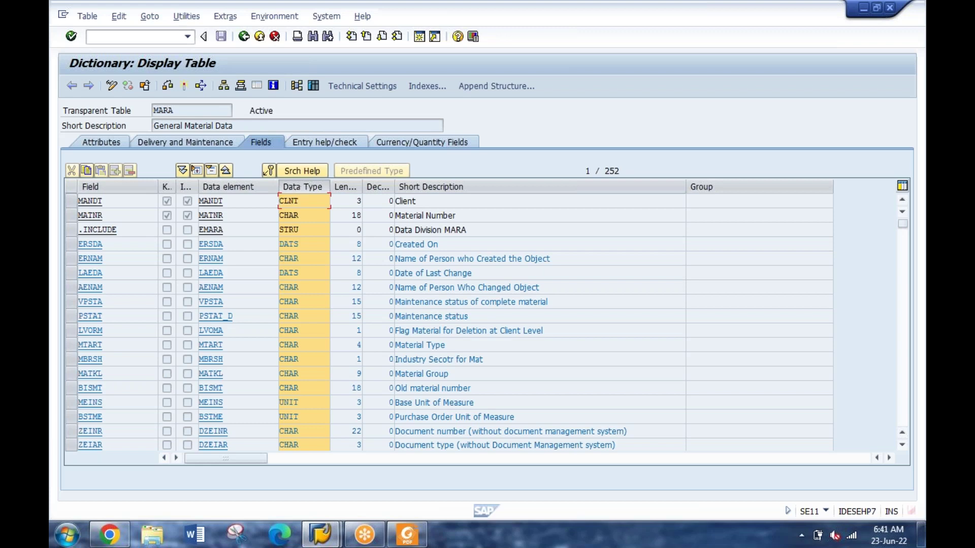
left_click(350, 257)
left_click(118, 144)
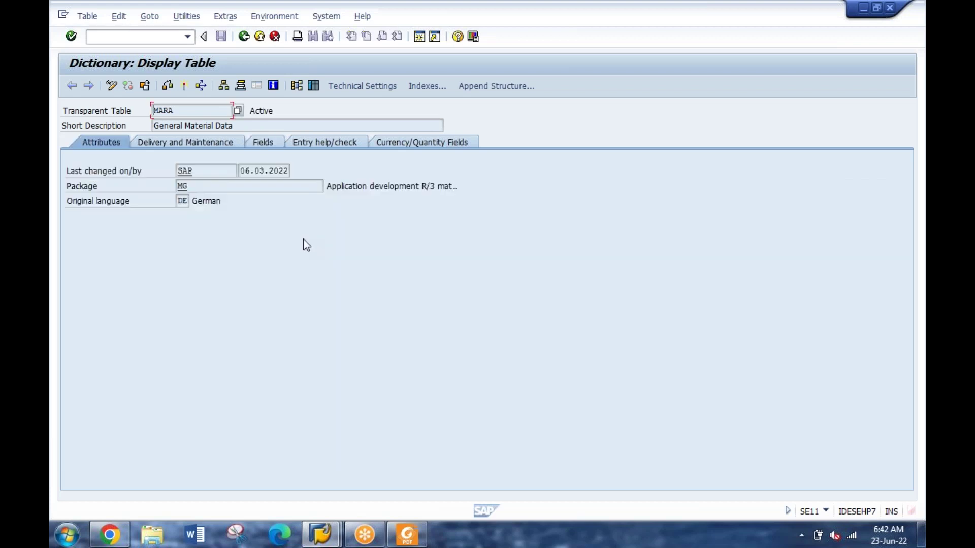
left_click_drag(176, 186, 200, 186)
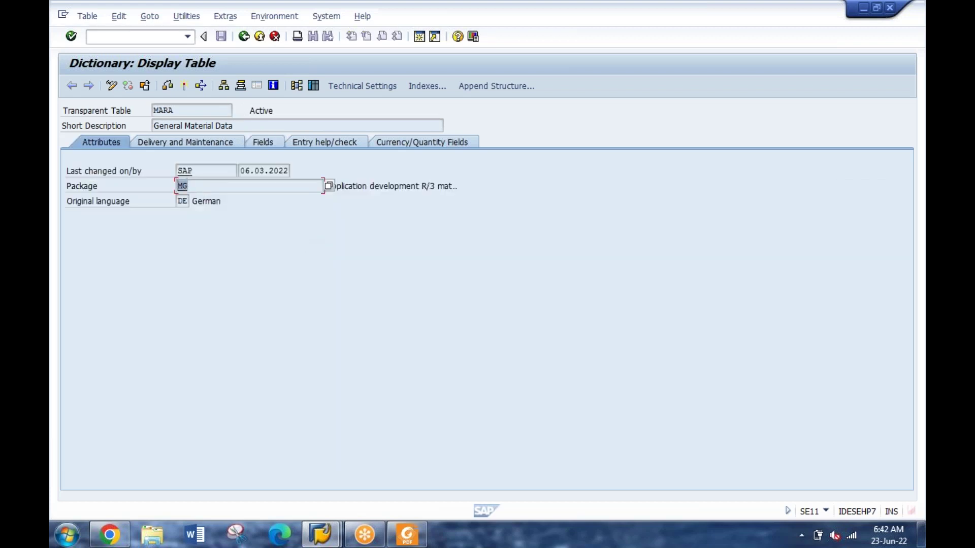
left_click(214, 186)
left_click_drag(210, 188, 163, 187)
left_click(181, 141)
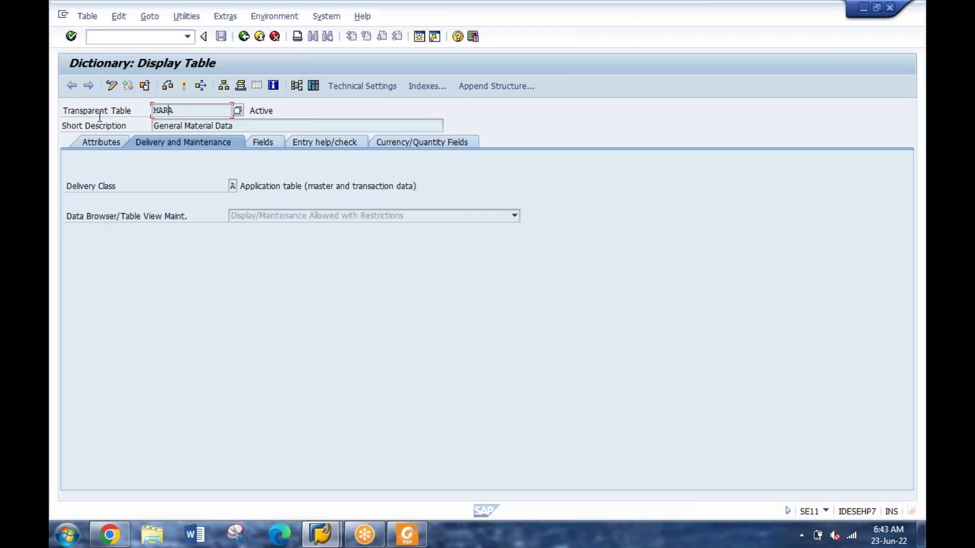
double_click(162, 110)
Step: Return to the ABAP Dictionary initial screen and display database table MARA again
left_click(244, 36)
left_click(79, 156)
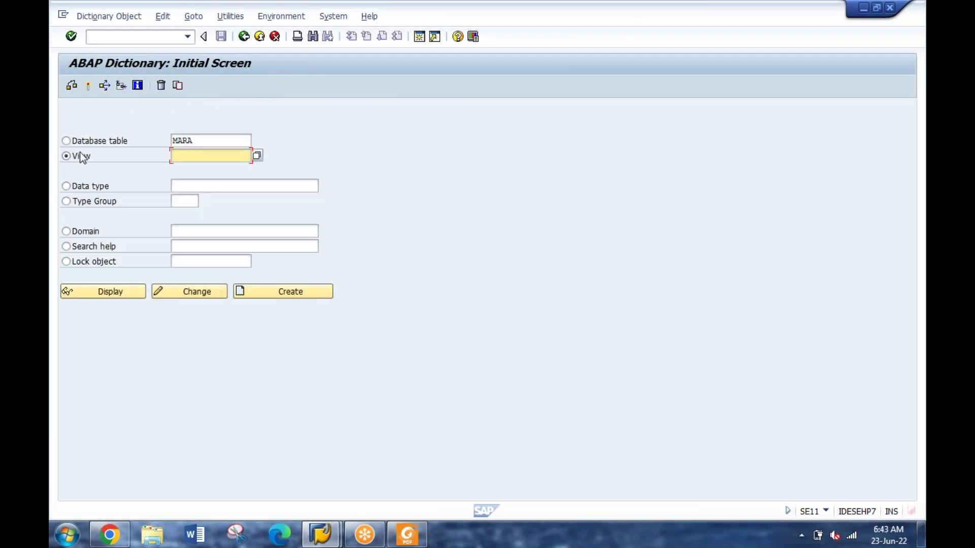
left_click(89, 139)
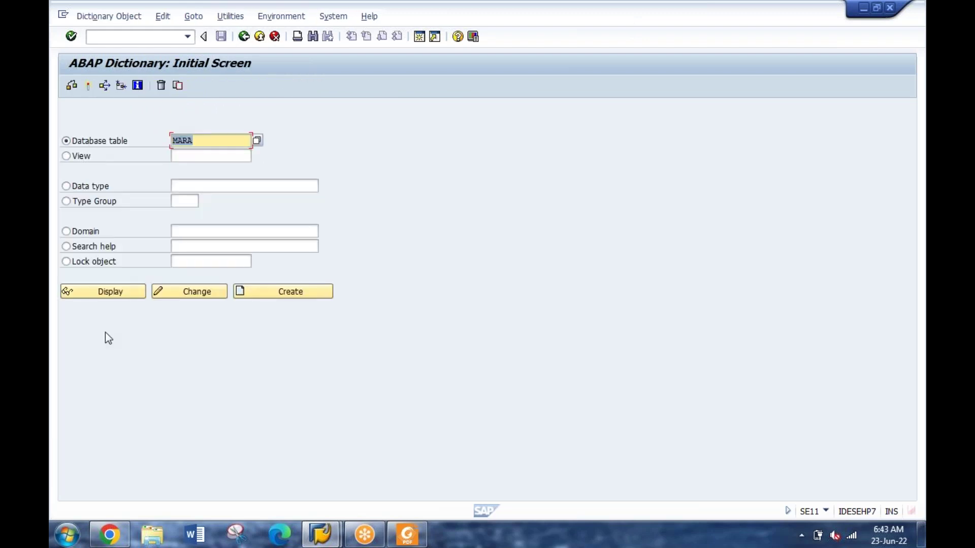
left_click(119, 292)
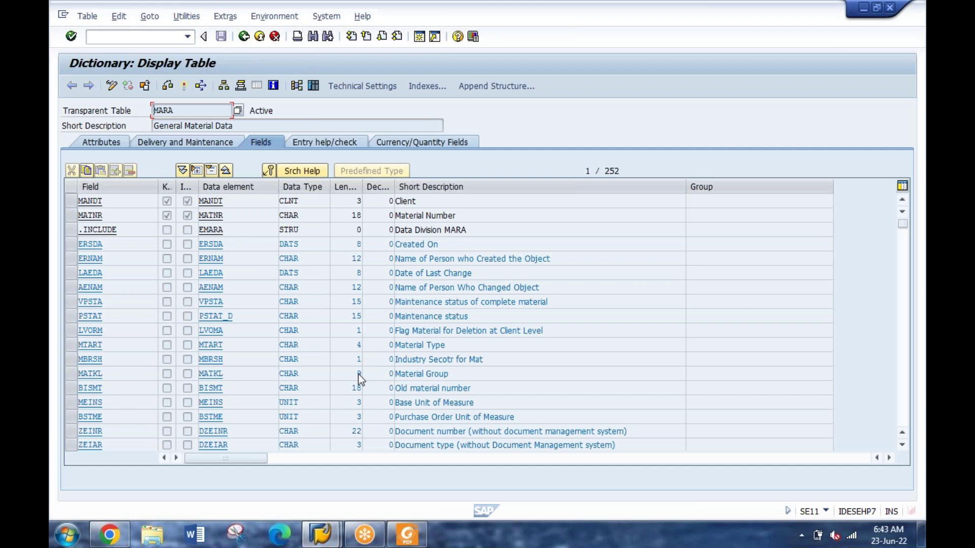
Step: Open a new session with transaction SM30 and try to maintain table MARA
left_click(322, 537)
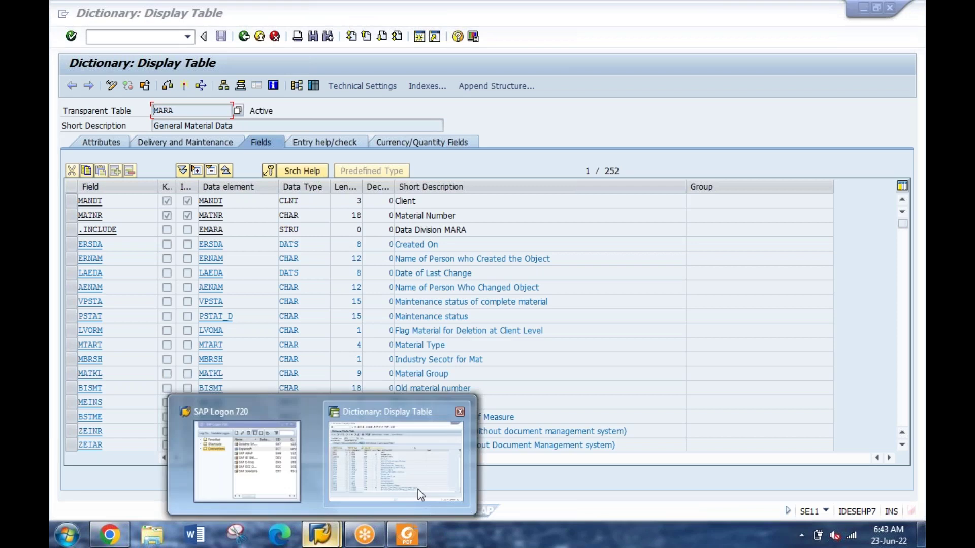
left_click(418, 489)
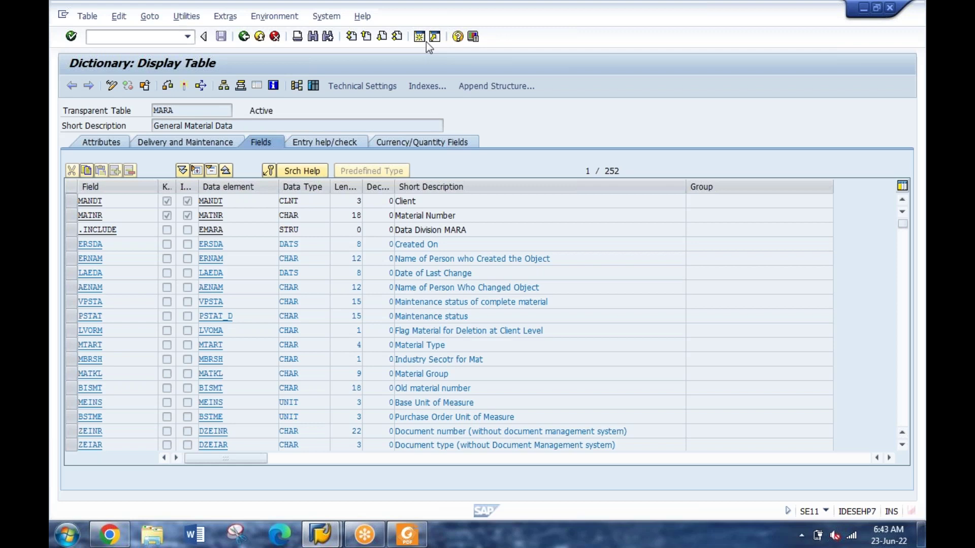
left_click(420, 37)
type("SM30")
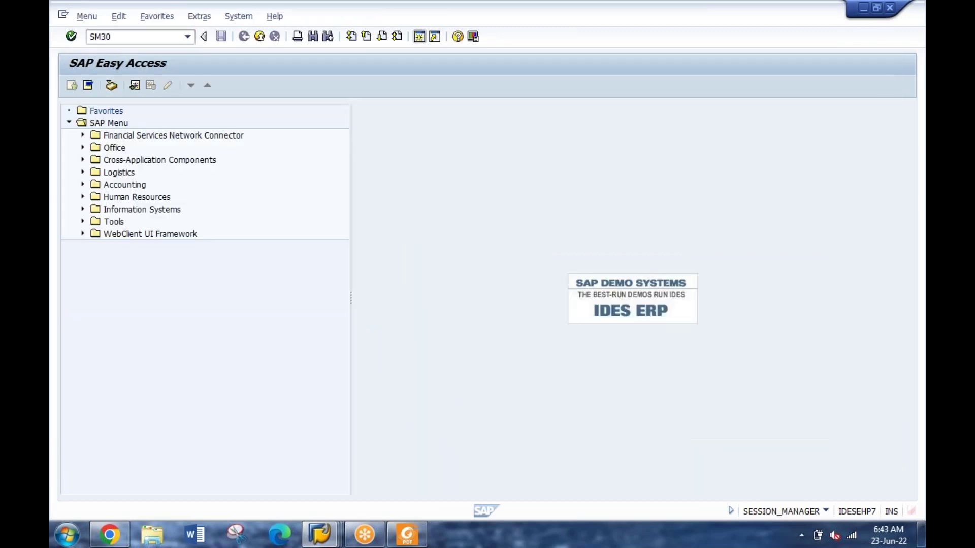
key("Return")
type("MARA")
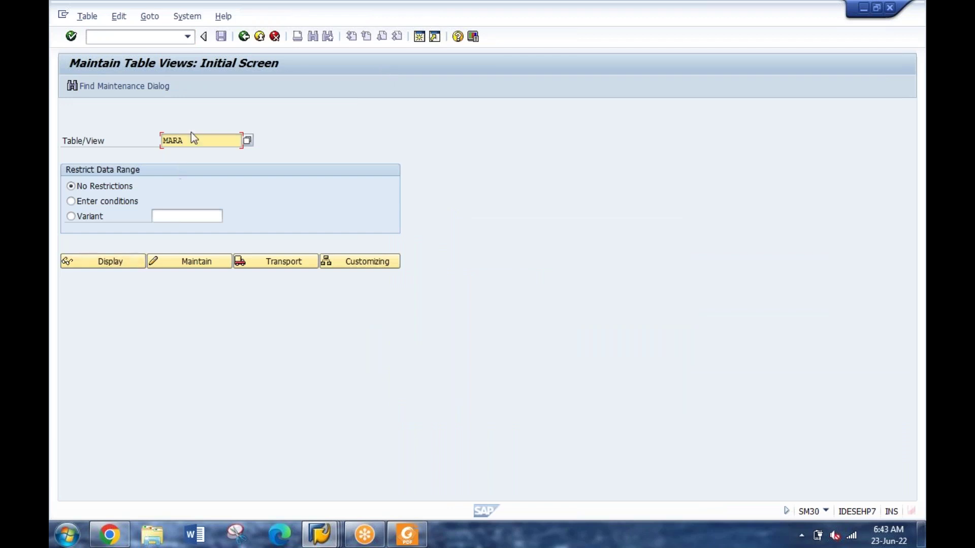
left_click(167, 265)
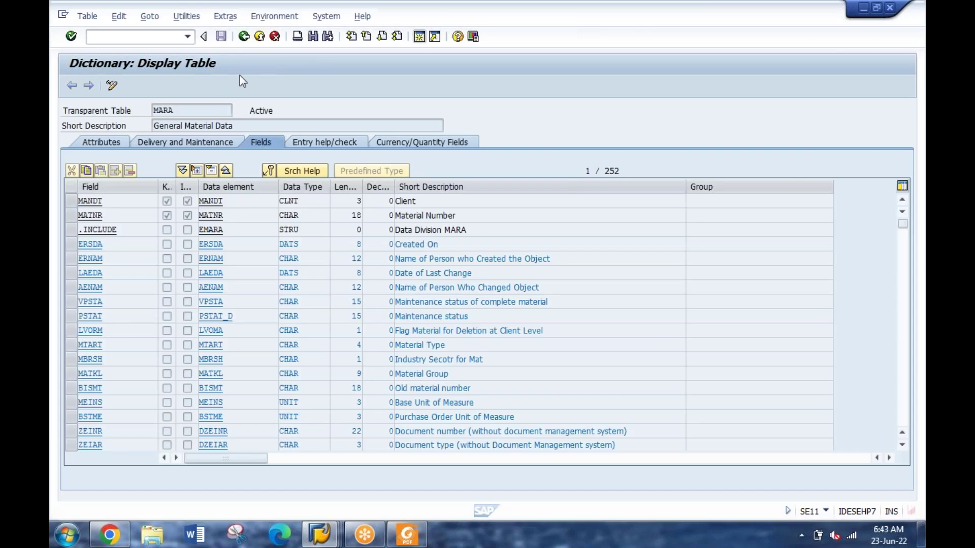
Step: Review MARA's delivery and maintenance settings, fields and entry help/check details in the ABAP Dictionary, and return to its initial screen
left_click(190, 143)
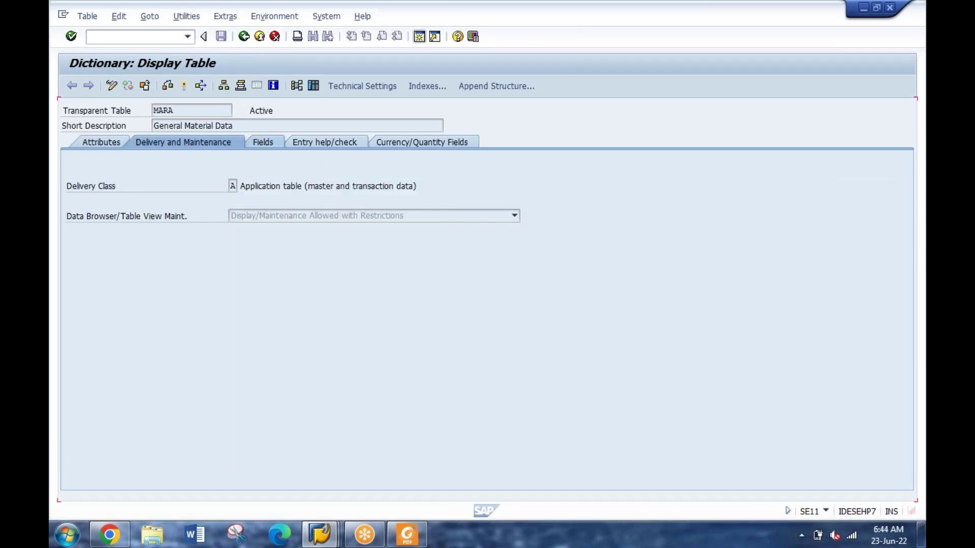
left_click(263, 142)
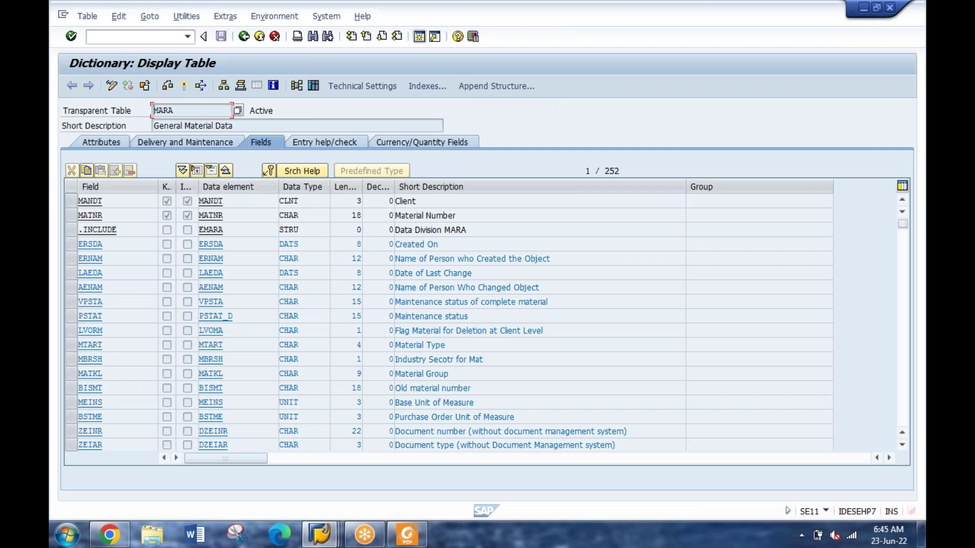
left_click(319, 143)
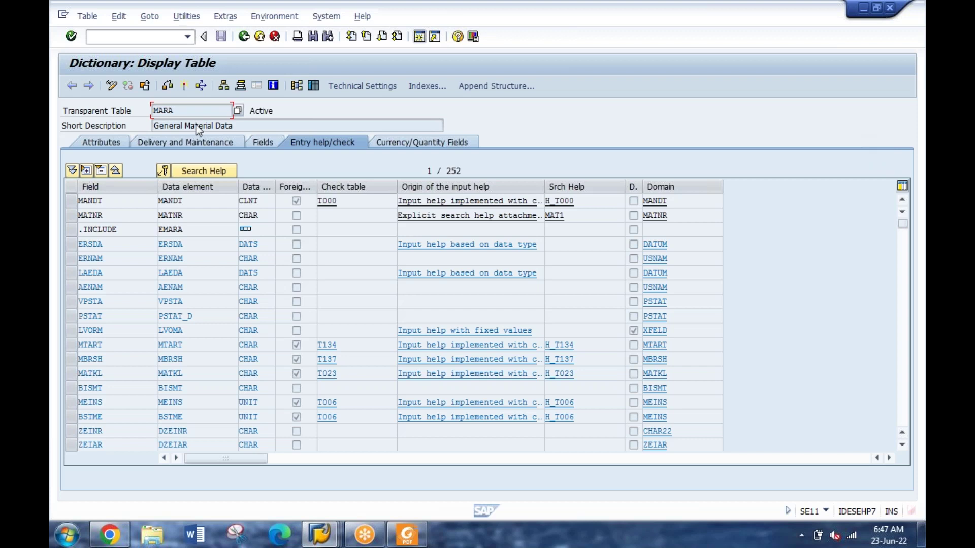
left_click(244, 38)
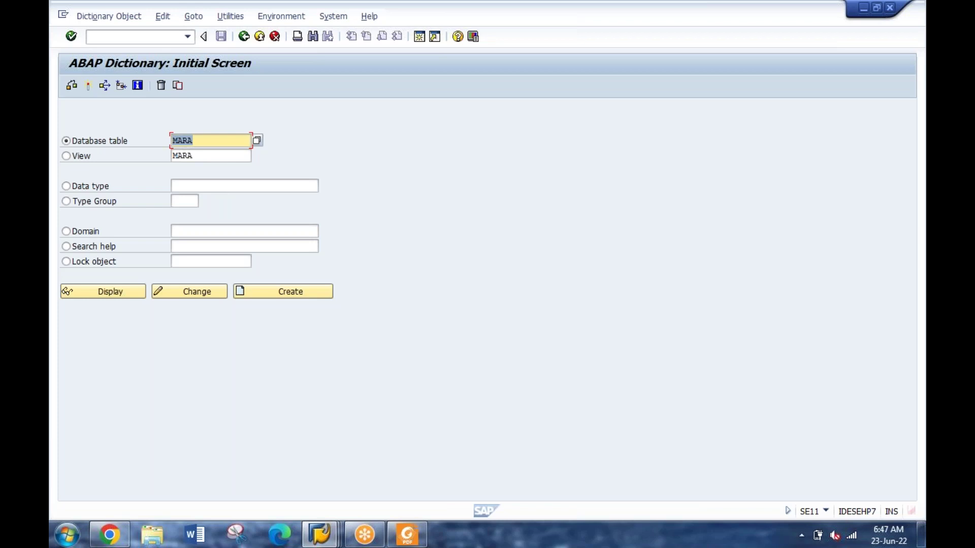
Step: Create a database table named ZTESTTAB_1 with the short description TEST TABLE
type("ZTESTTAB_1")
key("shift+Home")
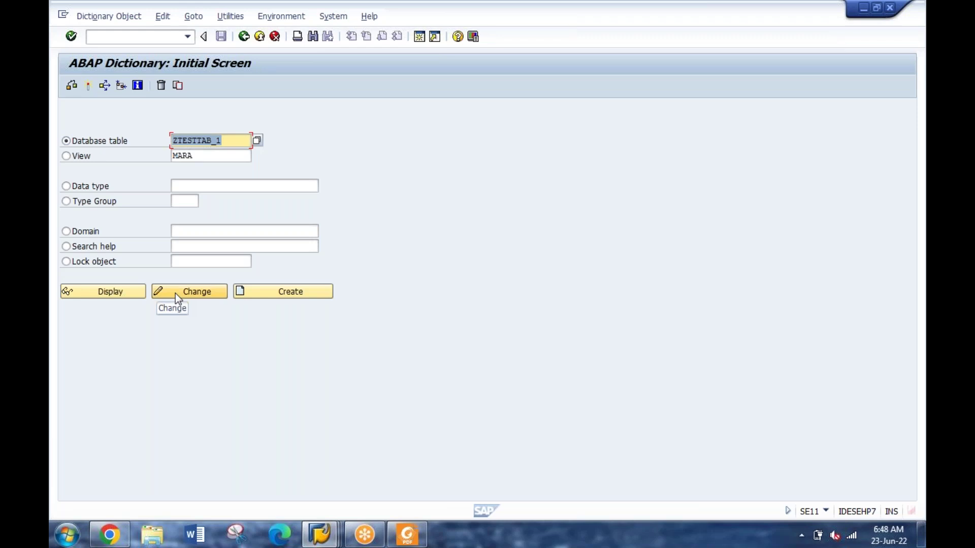
left_click(309, 295)
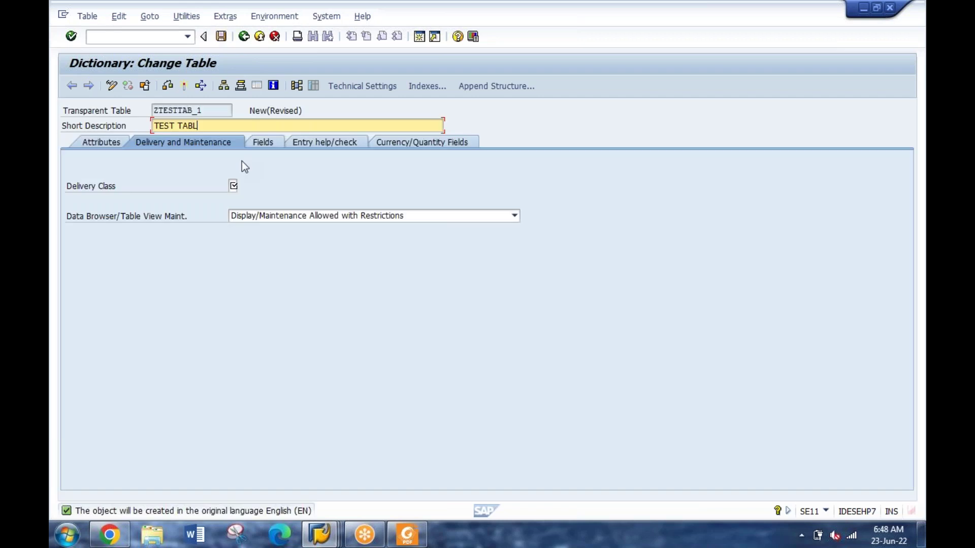
type("EST TABLE")
Step: Set the table's delivery class to A (application table) and its table view maintenance to Display/Maintenance Allowed
left_click(234, 186)
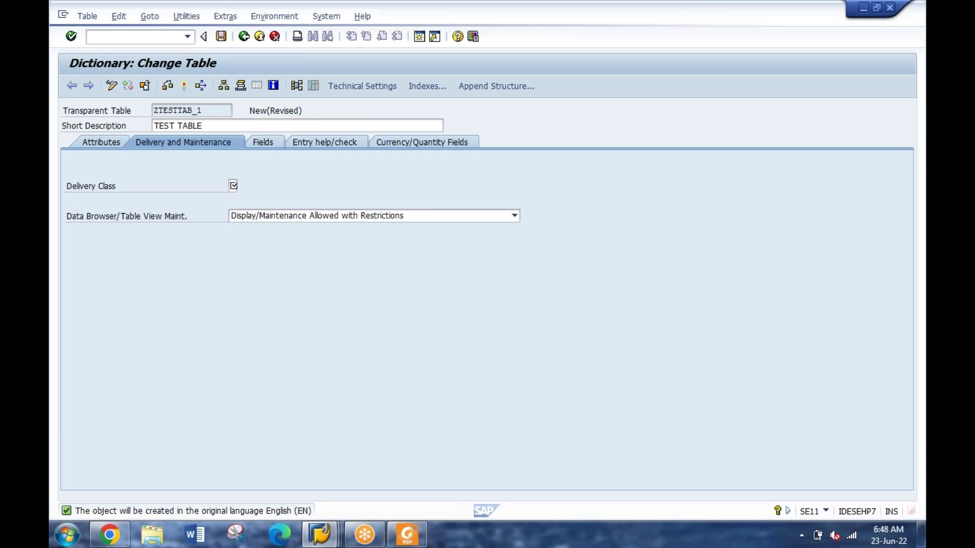
key("F4")
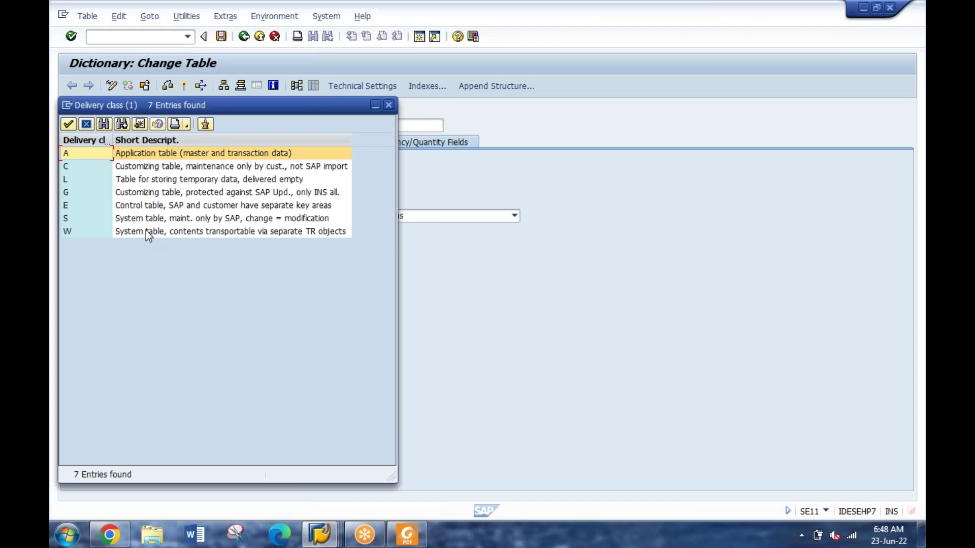
left_click(147, 213)
left_click(144, 152)
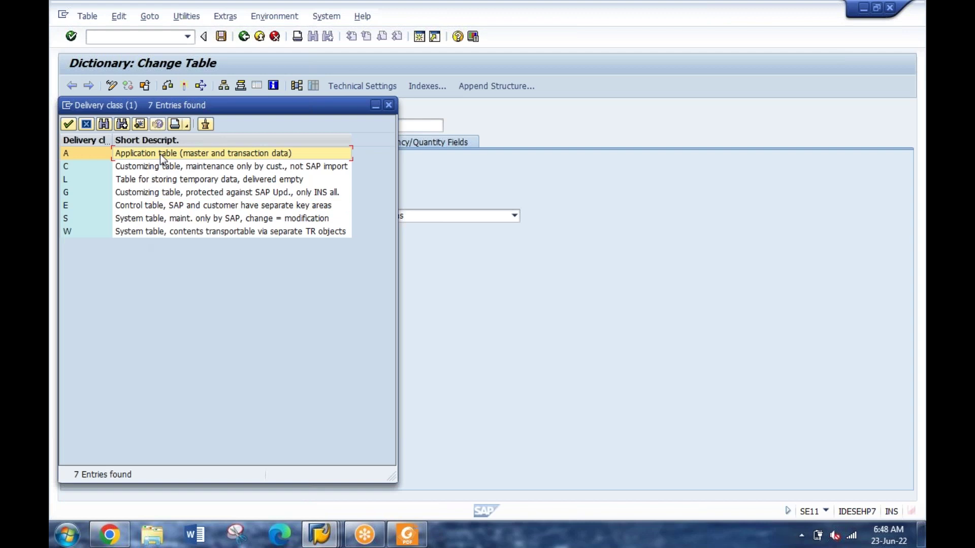
double_click(163, 155)
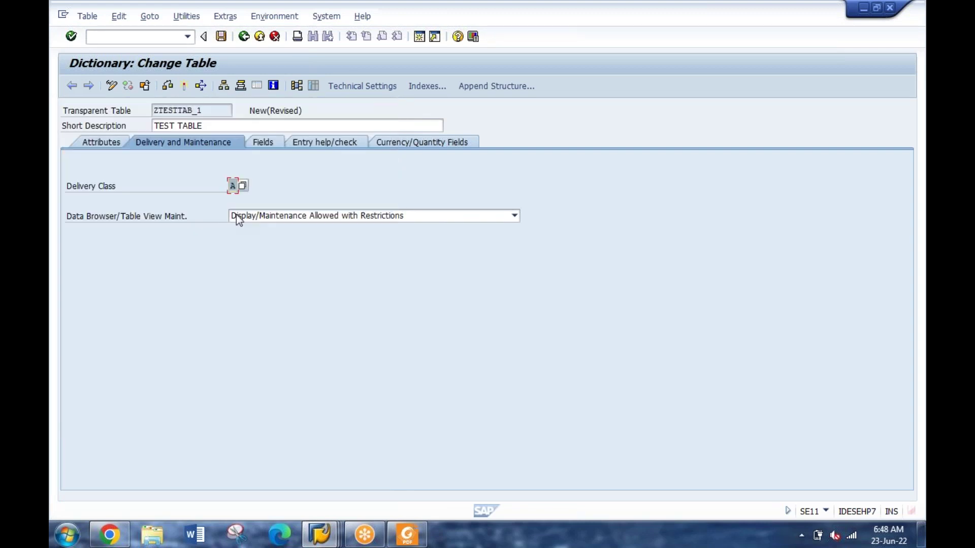
left_click(252, 215)
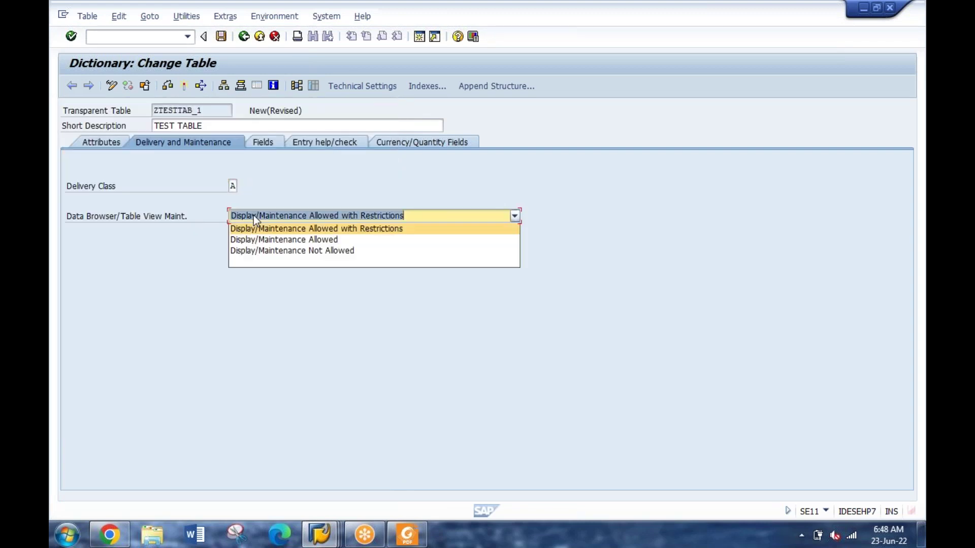
left_click(281, 239)
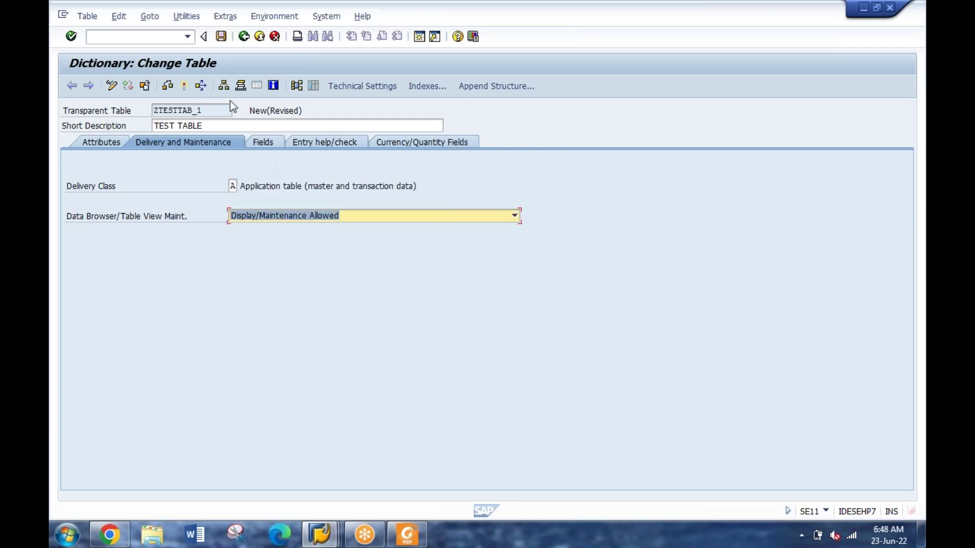
Step: Save ZTESTTAB_1 in package YMYABAP and open its technical settings
left_click(380, 93)
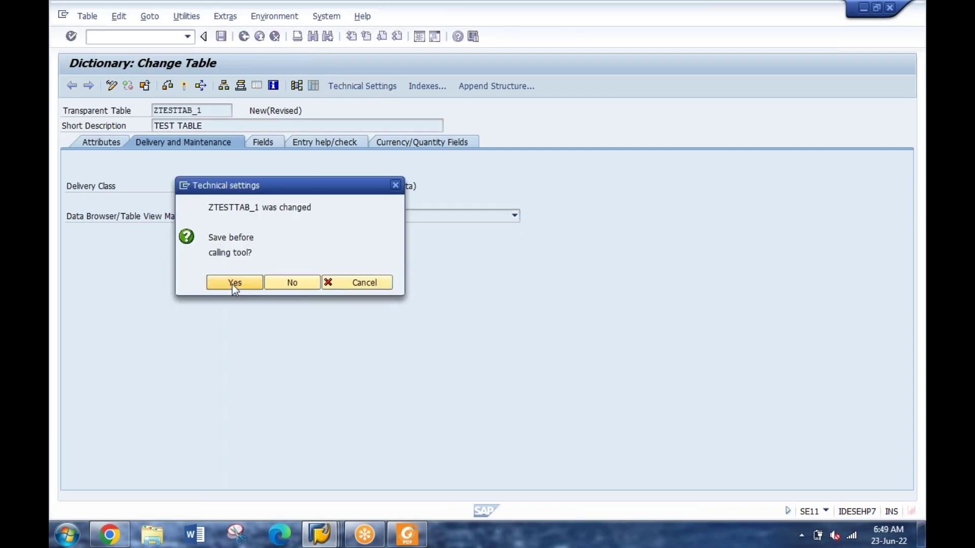
left_click(235, 282)
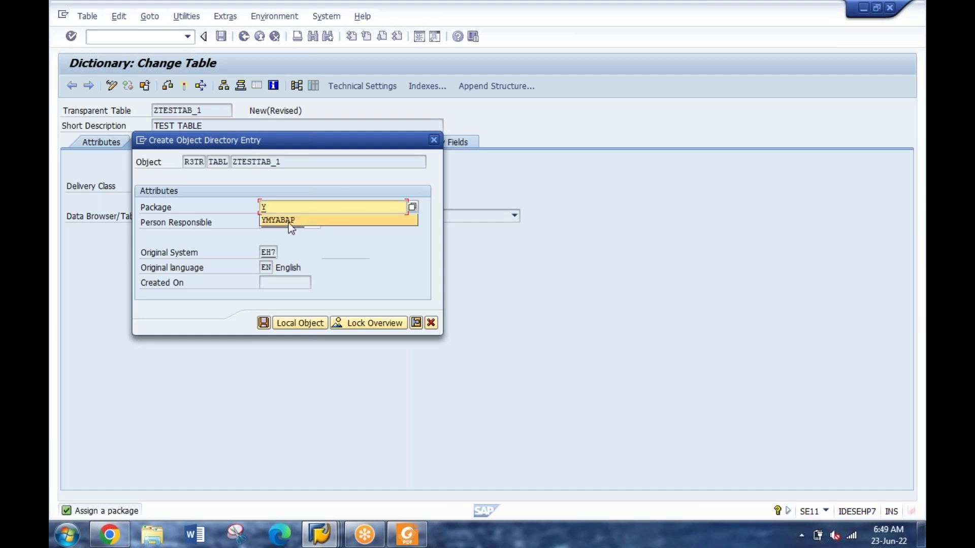
left_click(287, 222)
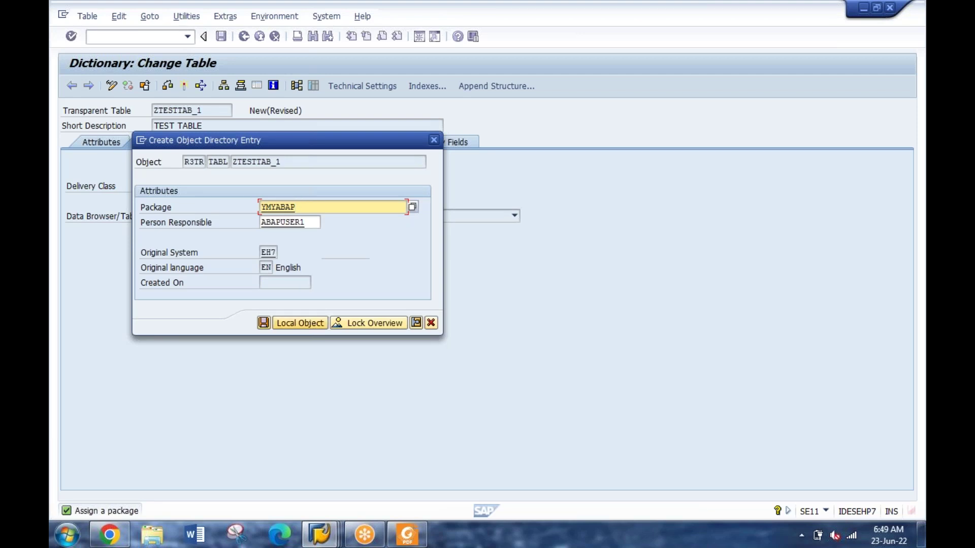
left_click(263, 322)
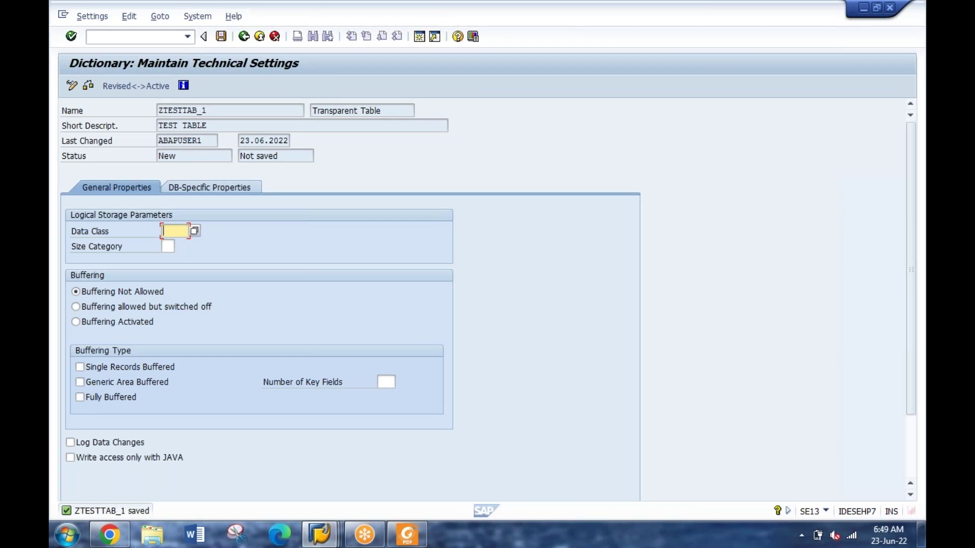
Step: Set the table's data class to APPL0 and size category to 0, and save the technical settings
type("A")
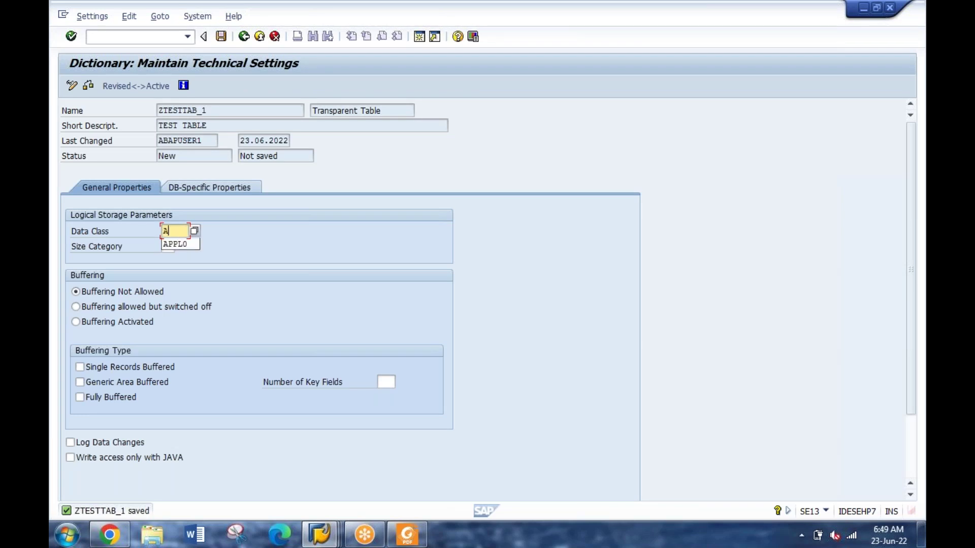
left_click(178, 245)
key("Tab")
type("0")
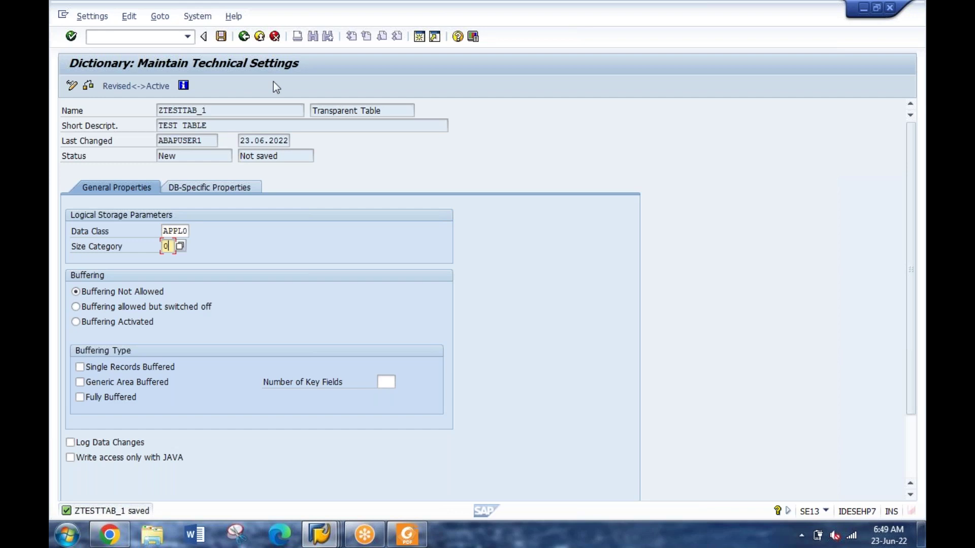
left_click(220, 37)
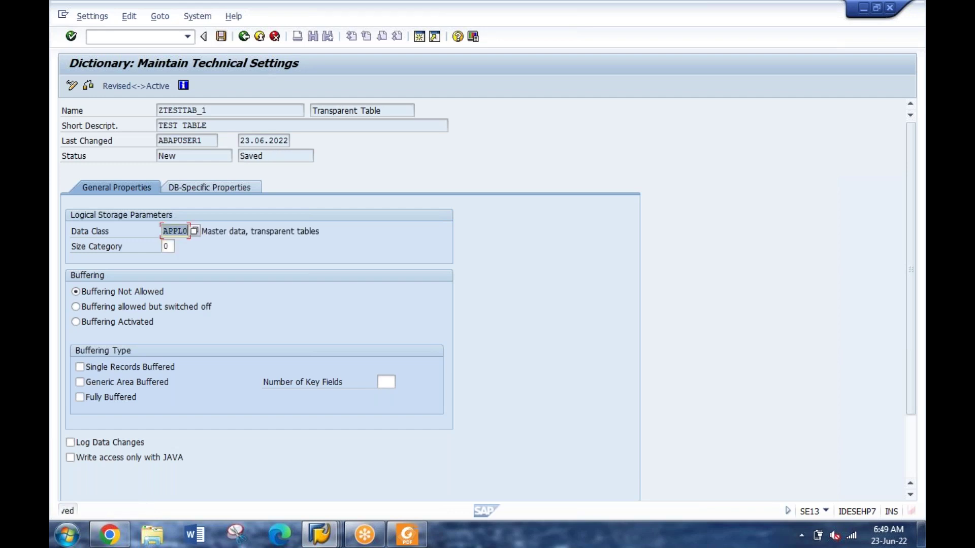
Step: Open a new session with transaction SE80, look through the list of available packages, and close the list
left_click(419, 36)
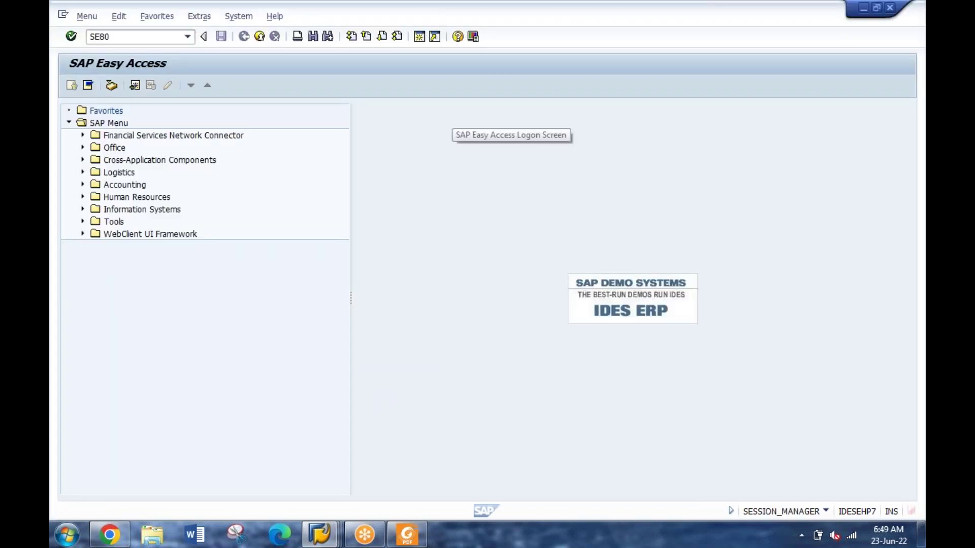
type("SE80")
key("Return")
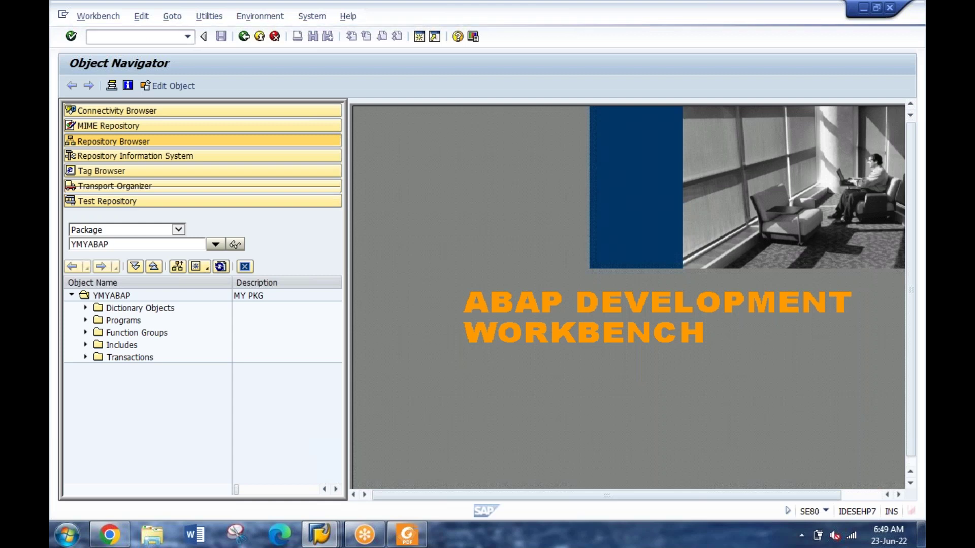
key("F4")
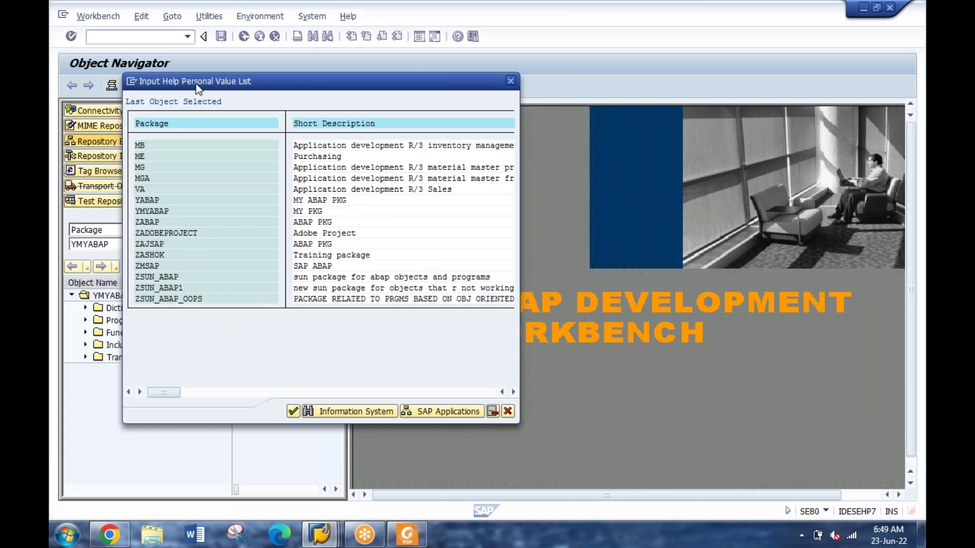
left_click(144, 168)
key("F12")
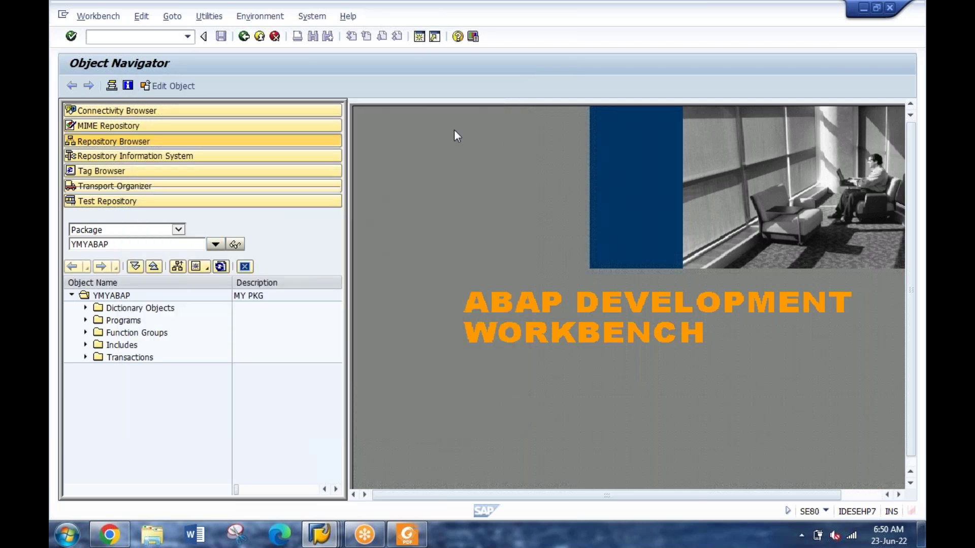
Step: Open a session with transaction SE11, check the package in table MARA's attributes, and return to the initial screen
type("SE11")
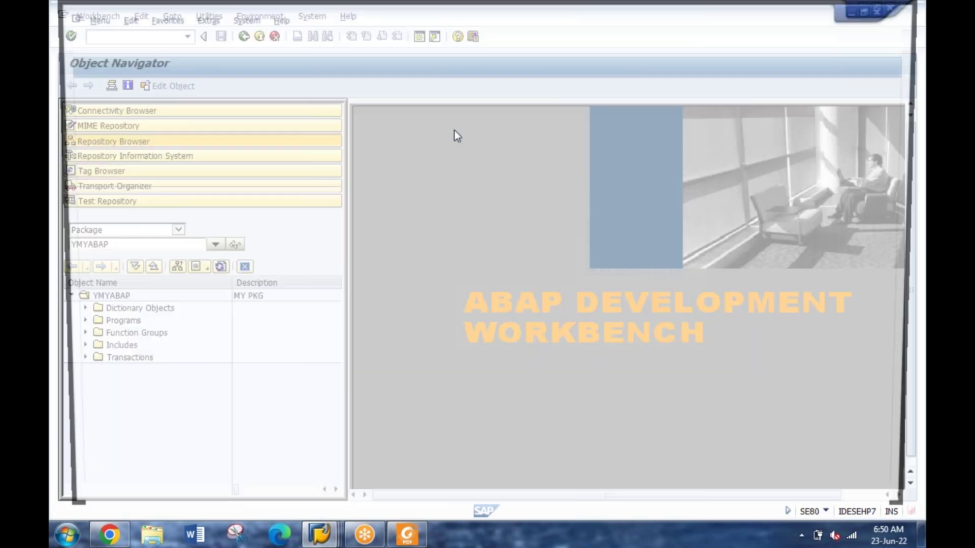
key("Return")
type("MARA")
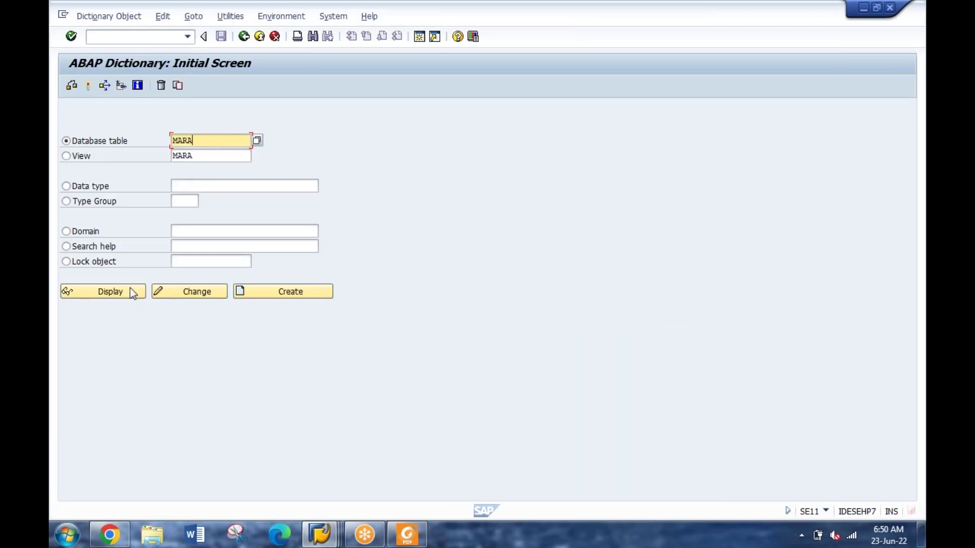
left_click(130, 289)
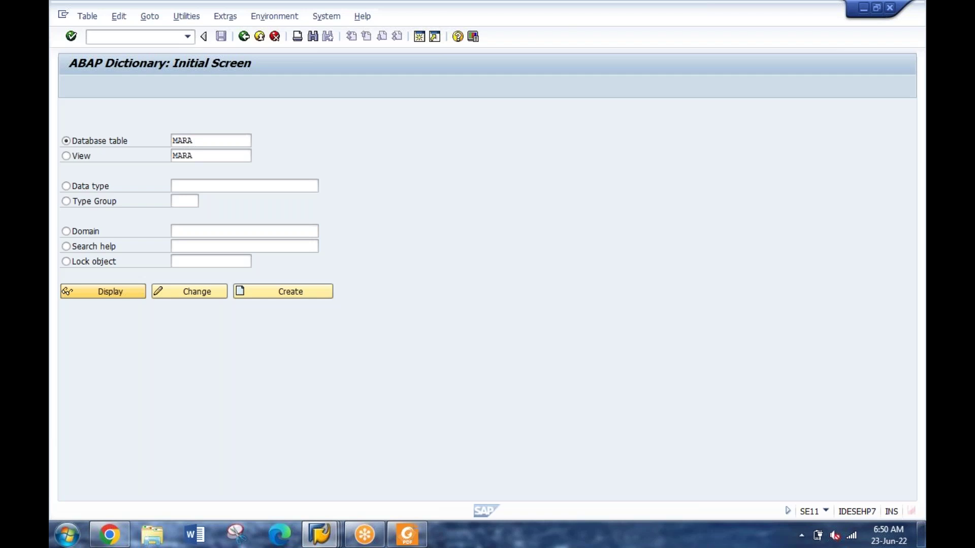
left_click(183, 185)
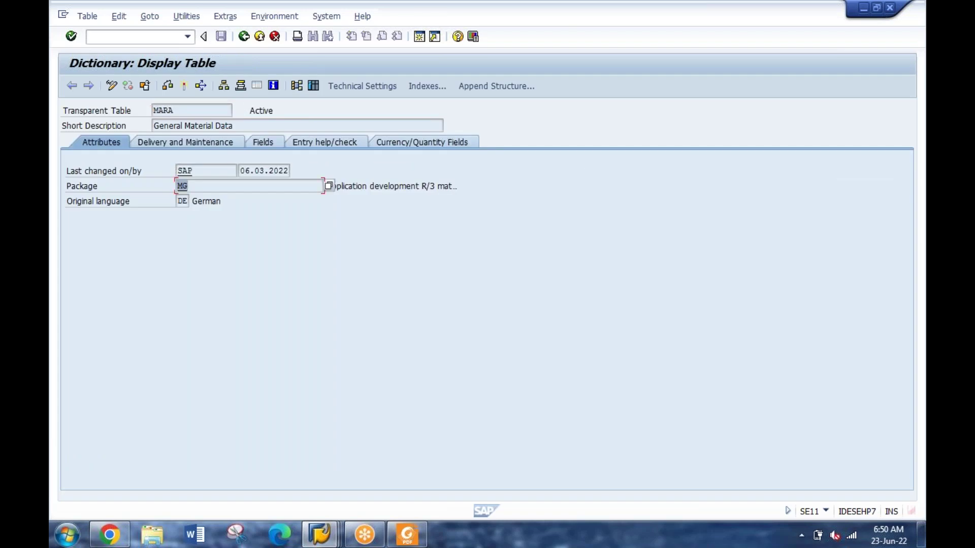
left_click(231, 185)
left_click(244, 36)
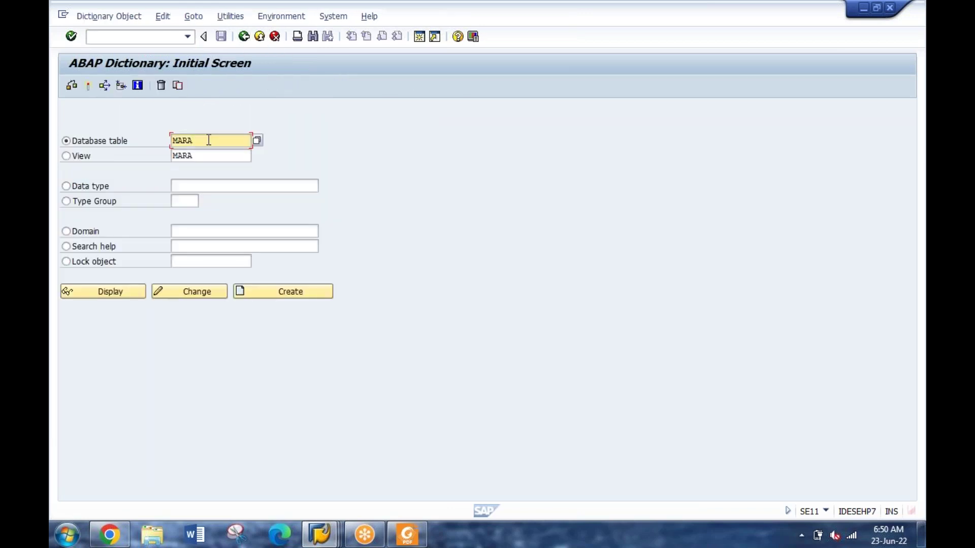
Step: Display table MARA again, review its last-changed date and package in the attributes, and return to SAP Easy Access
left_click(121, 297)
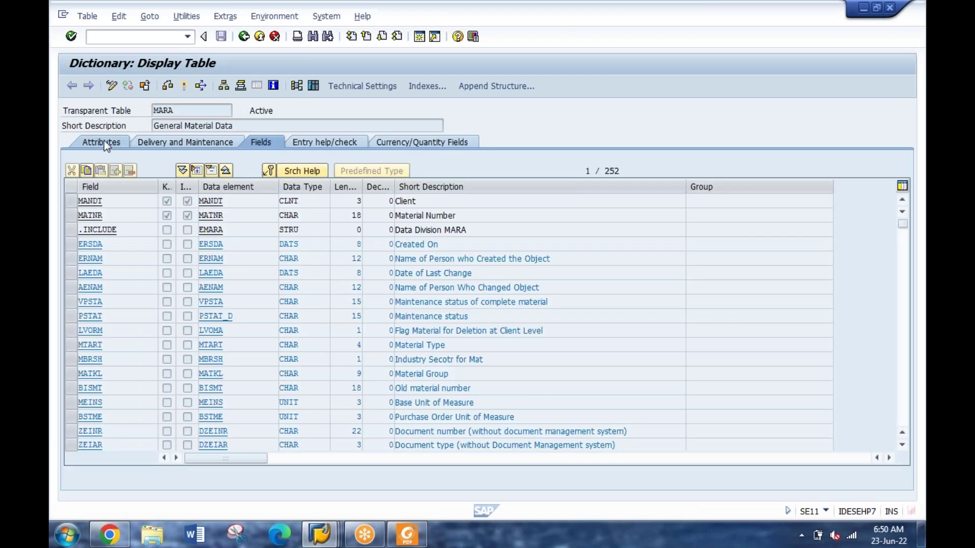
left_click(106, 145)
left_click_drag(245, 171, 290, 171)
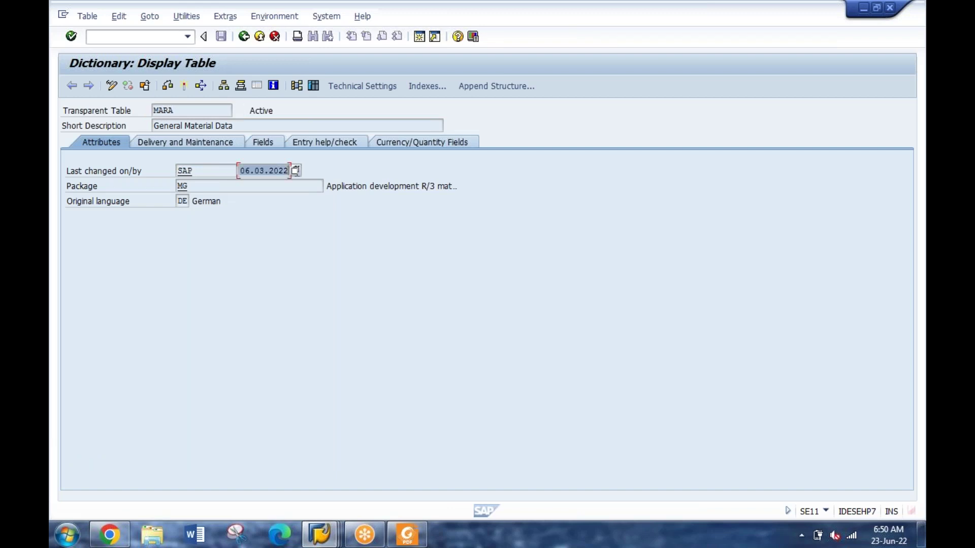
left_click(282, 176)
left_click_drag(208, 186, 148, 185)
left_click(206, 187)
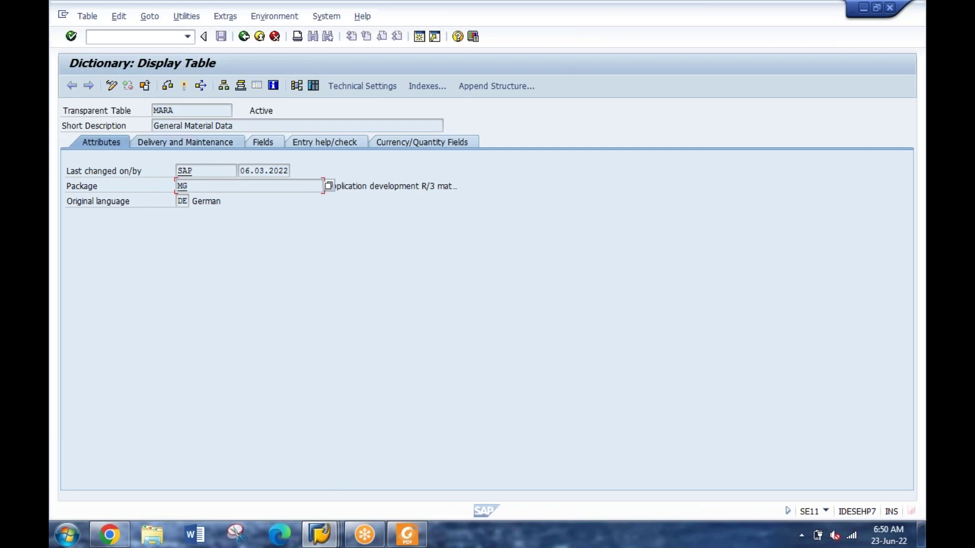
left_click(245, 36)
type("/N")
key("Return")
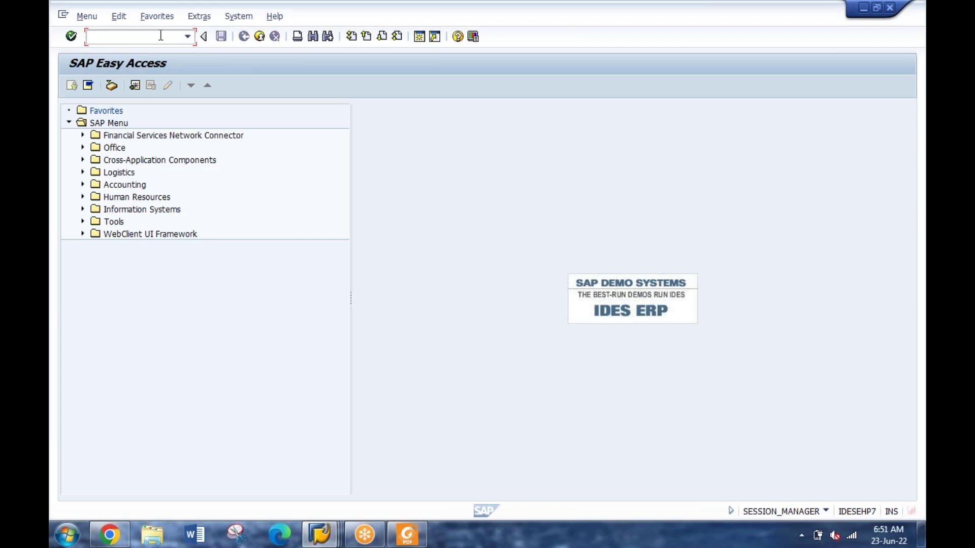
Step: Start transaction ME23N and display the system status of the purchase order screen
type("ME23N")
key("Return")
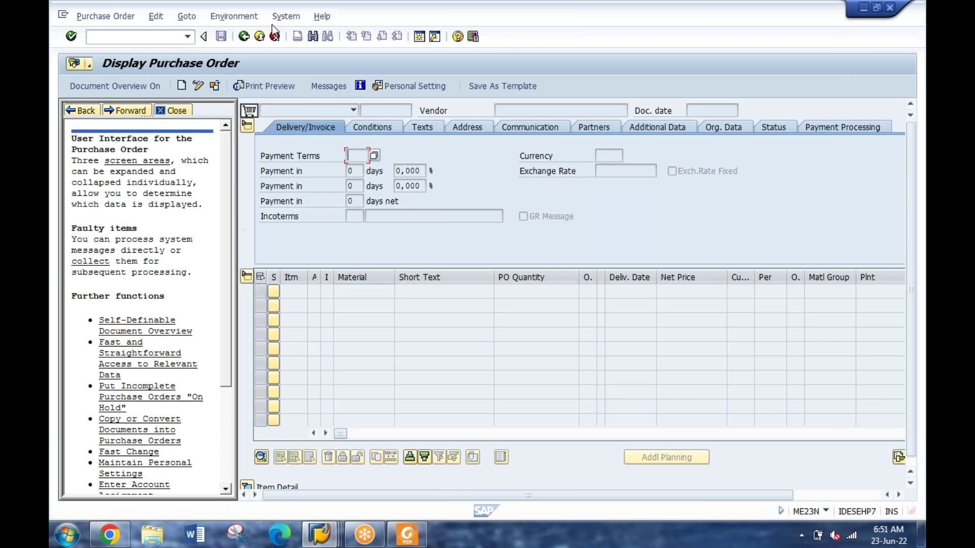
left_click(287, 18)
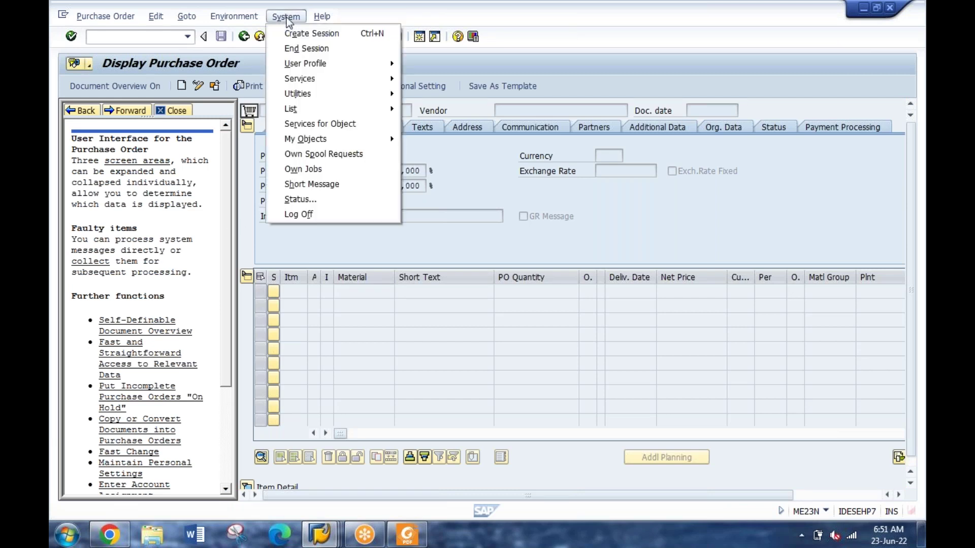
left_click(332, 198)
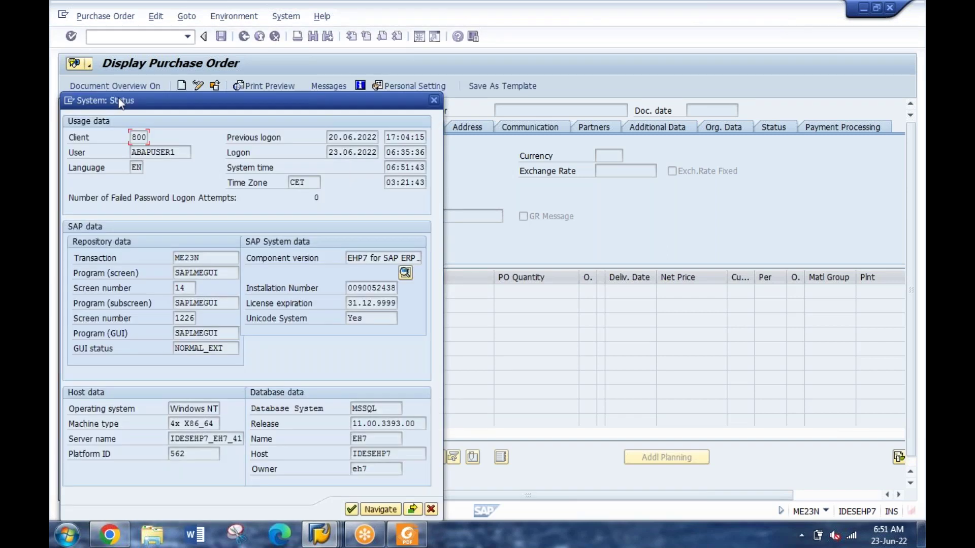
Step: Examine the repository data in the system status: transaction, screen and subscreen programs, screen numbers and GUI program
left_click_drag(120, 104, 156, 50)
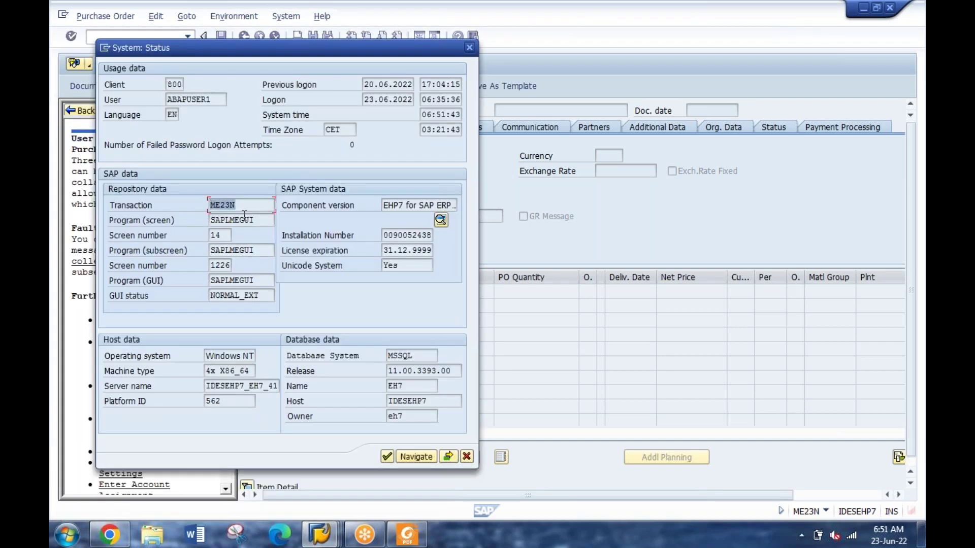
key("Tab")
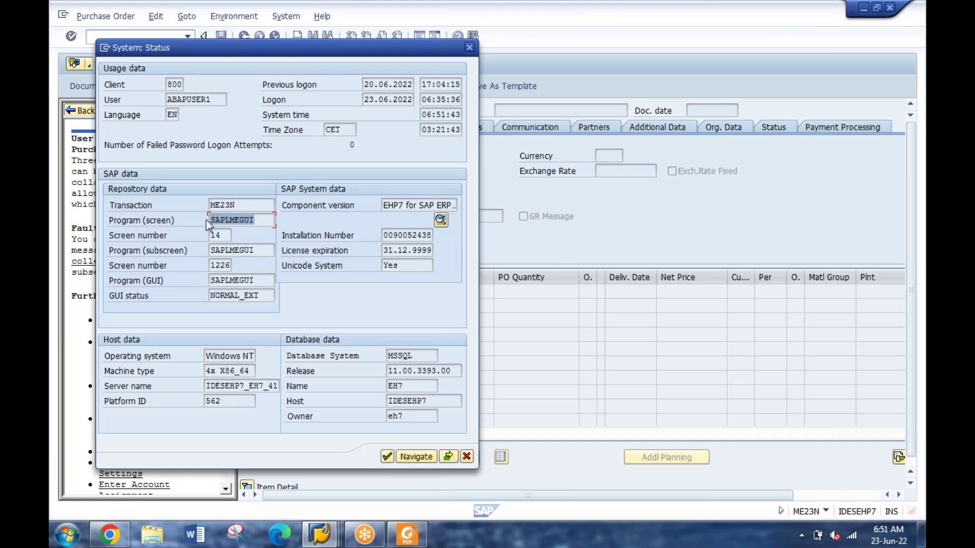
key("Tab")
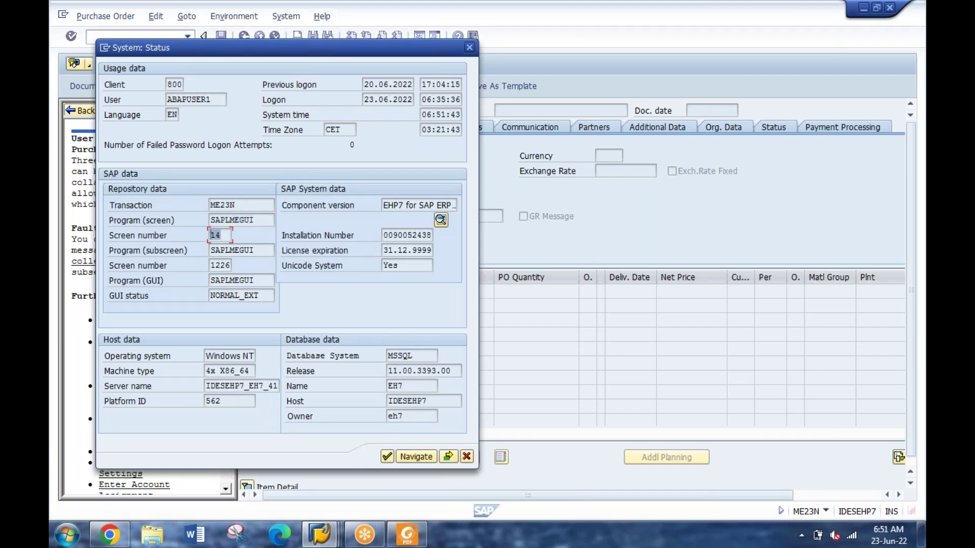
key("Tab")
left_click(233, 265)
key("Tab")
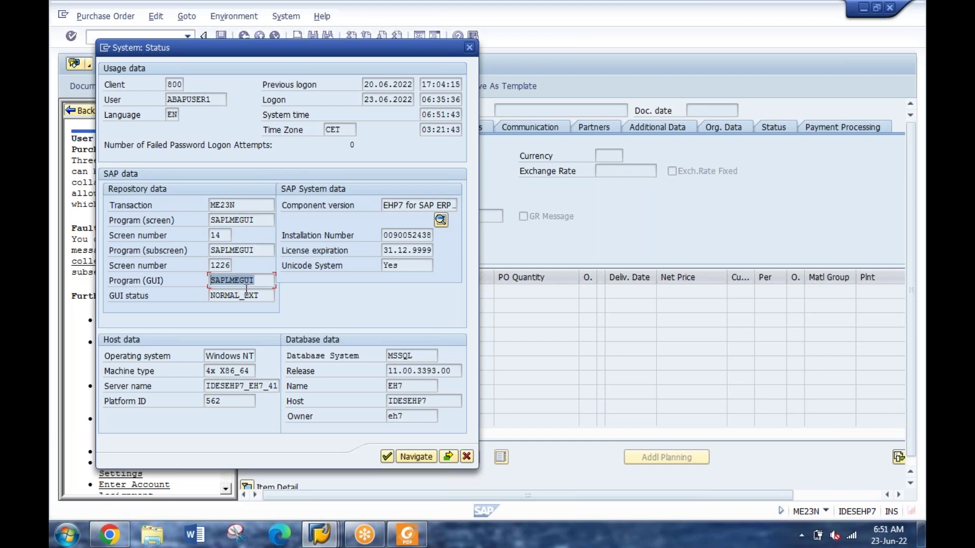
left_click(226, 265)
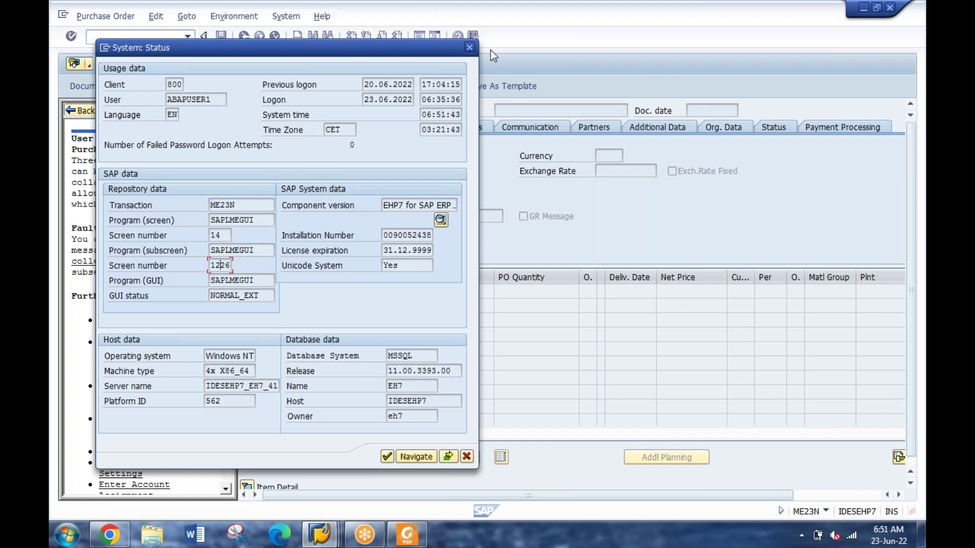
left_click_drag(447, 47, 742, 57)
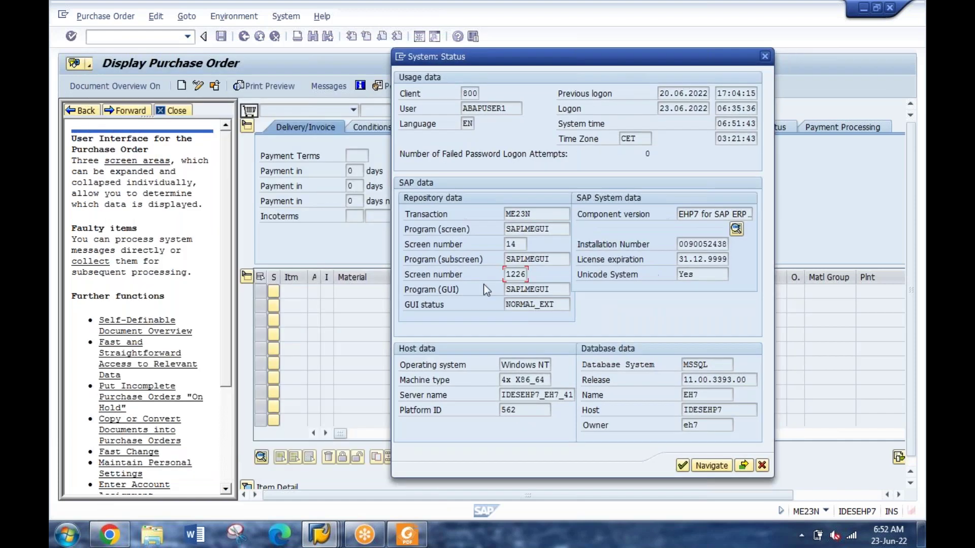
Step: Open subscreen 1226 of SAPLMEGUI in Screen Painter, check its package in the attributes, and start the layout editor
left_click(512, 274)
left_click(522, 260)
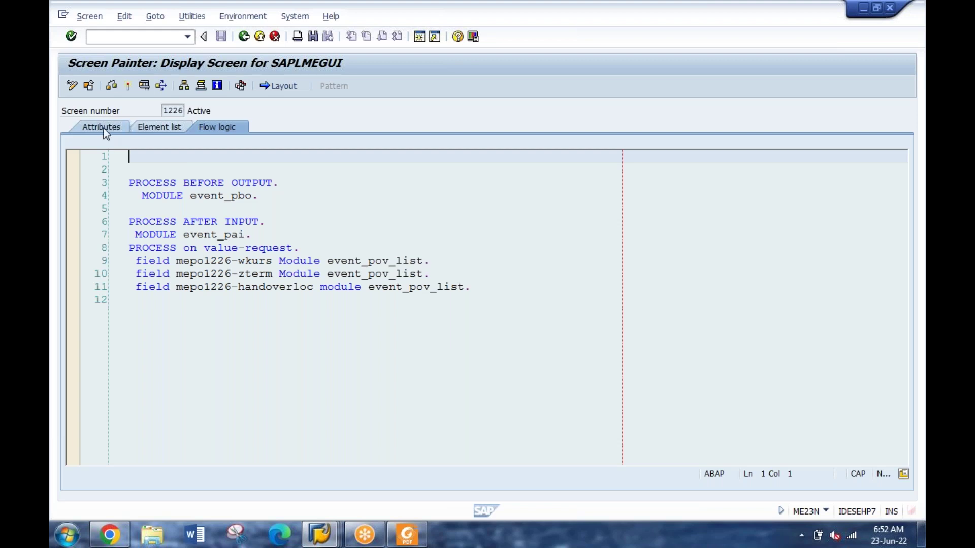
left_click(103, 128)
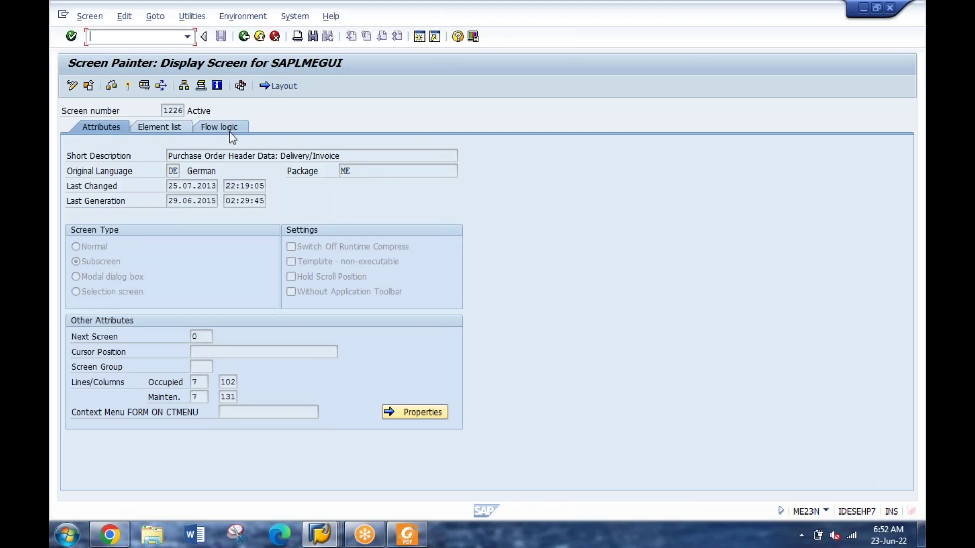
double_click(359, 171)
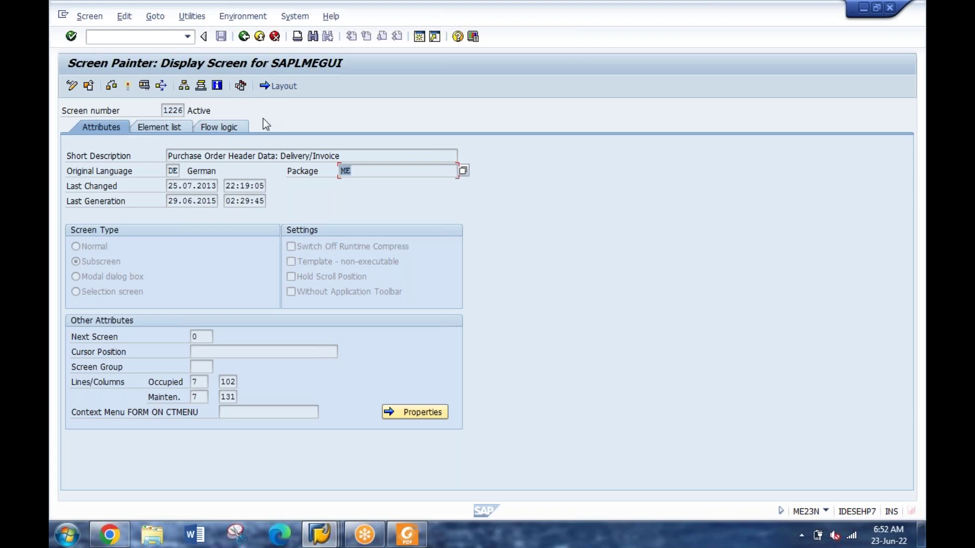
left_click(281, 87)
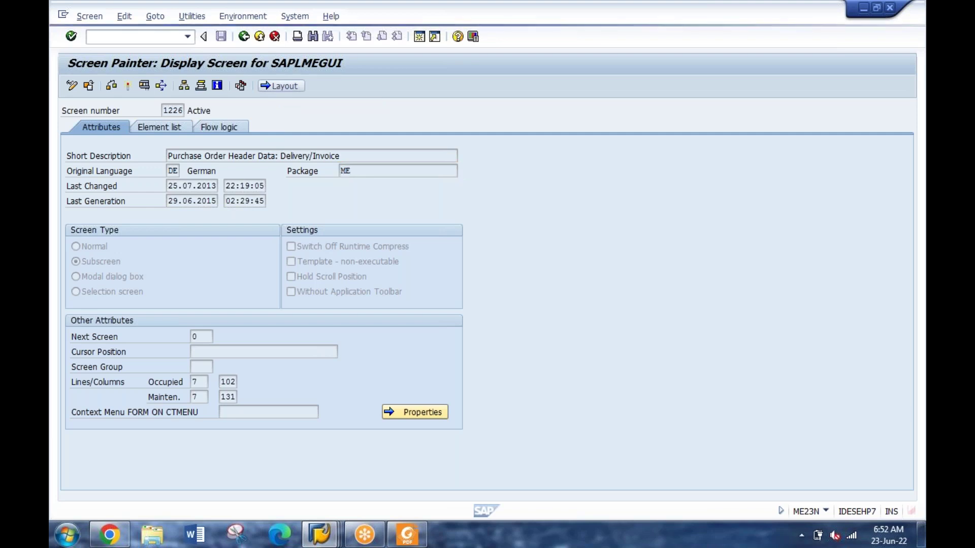
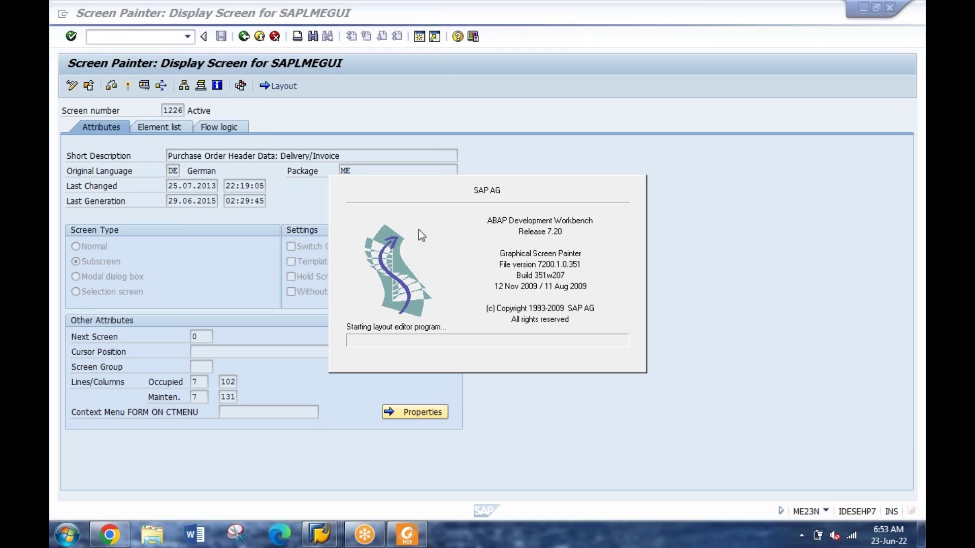
Step: Switch to the SAP ABAP Course Content PDF in Foxit Reader
left_click(419, 541)
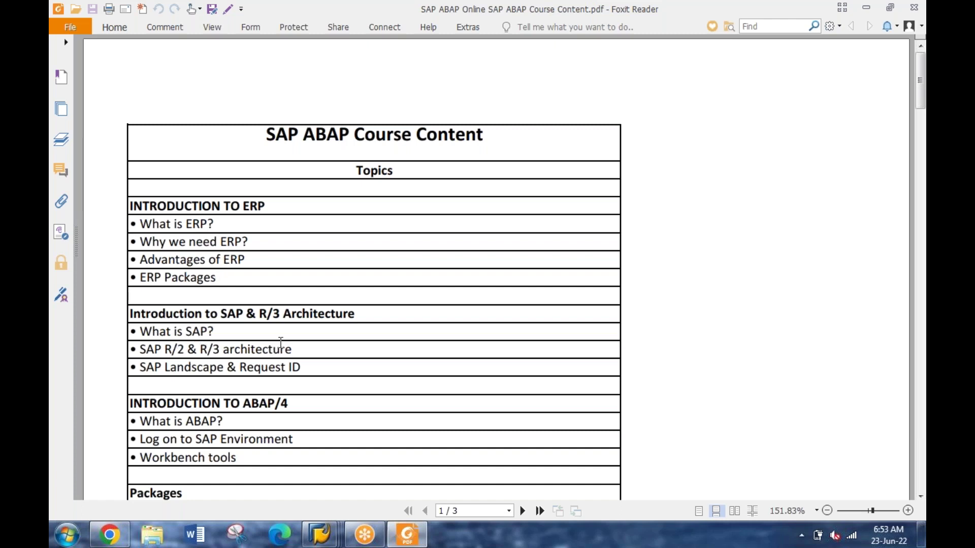
Step: Examine the course topics in the PDF from the ERP introduction through packages, dictionary concepts, programming basics and internal tables to Type Groups
scroll(281, 343, "down", 1)
scroll(169, 252, "down", 3)
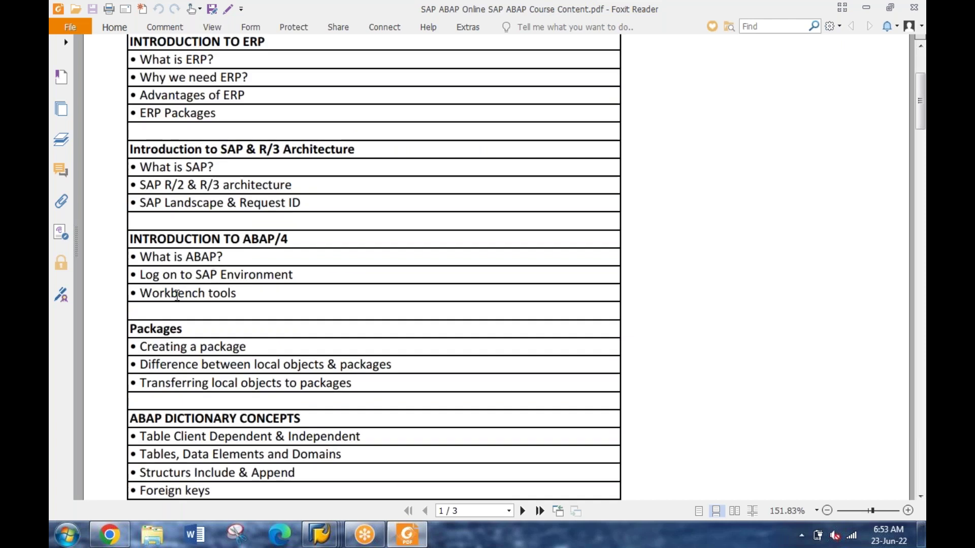
scroll(250, 311, "down", 3)
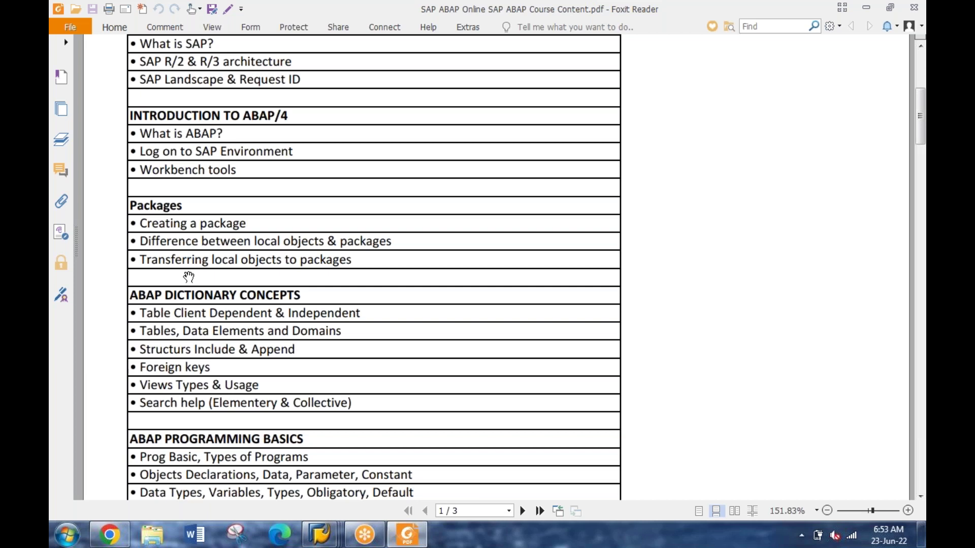
scroll(227, 268, "down", 1)
scroll(243, 254, "down", 3)
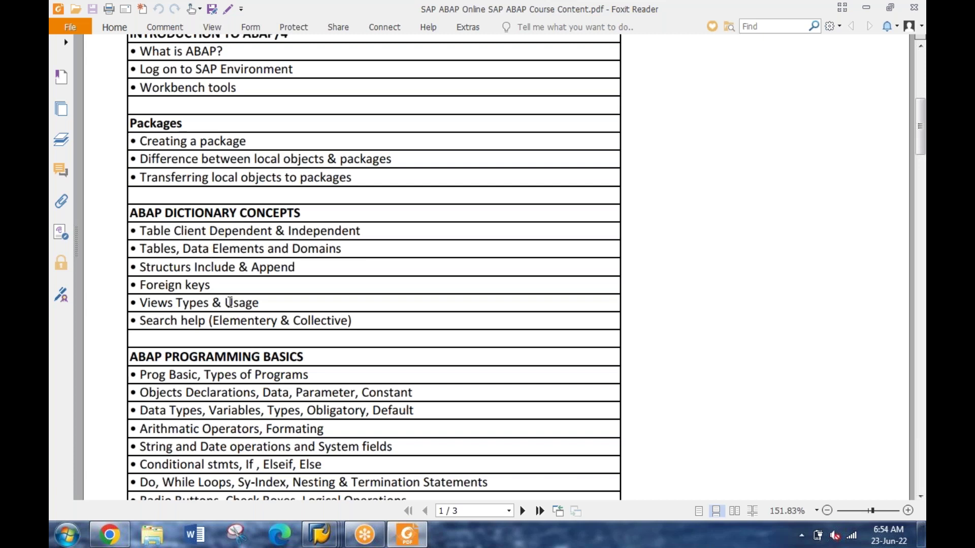
scroll(230, 303, "down", 2)
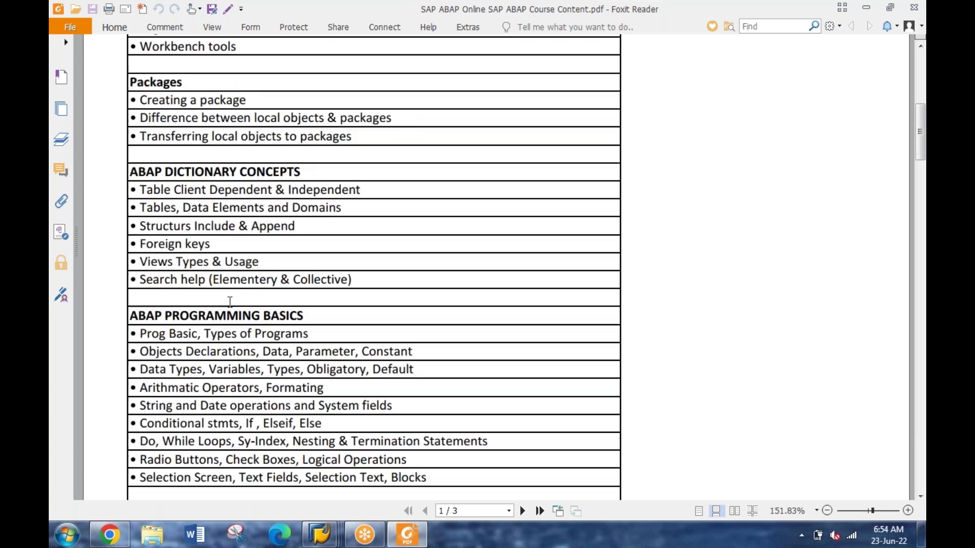
scroll(229, 303, "down", 6)
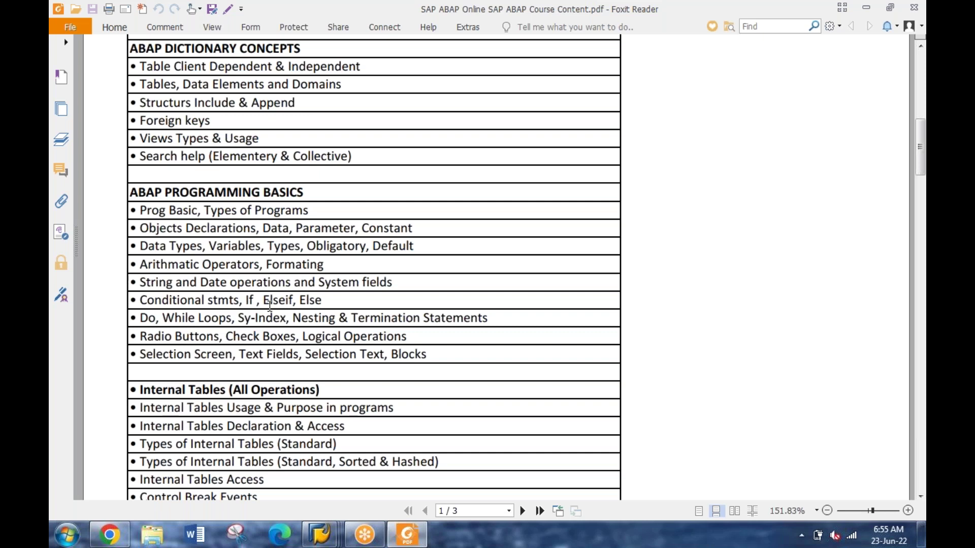
scroll(270, 304, "down", 5)
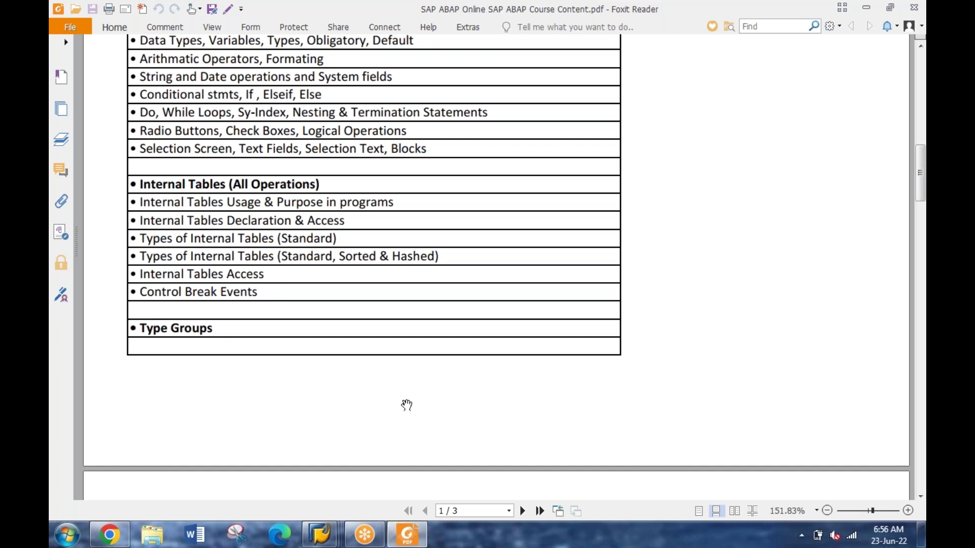
Step: Switch to the SAP session holding ZTESTTAB_1's technical settings and return to the table definition
left_click(319, 538)
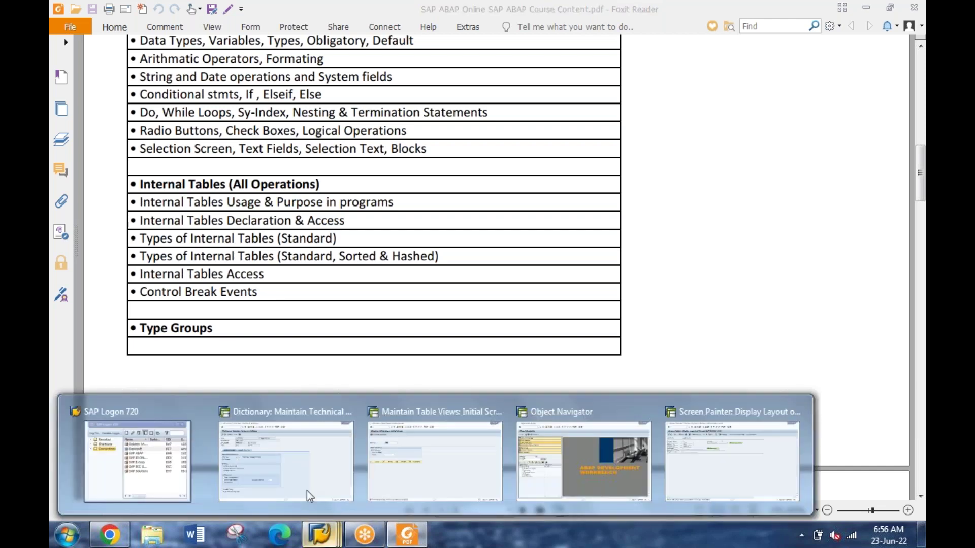
left_click(307, 491)
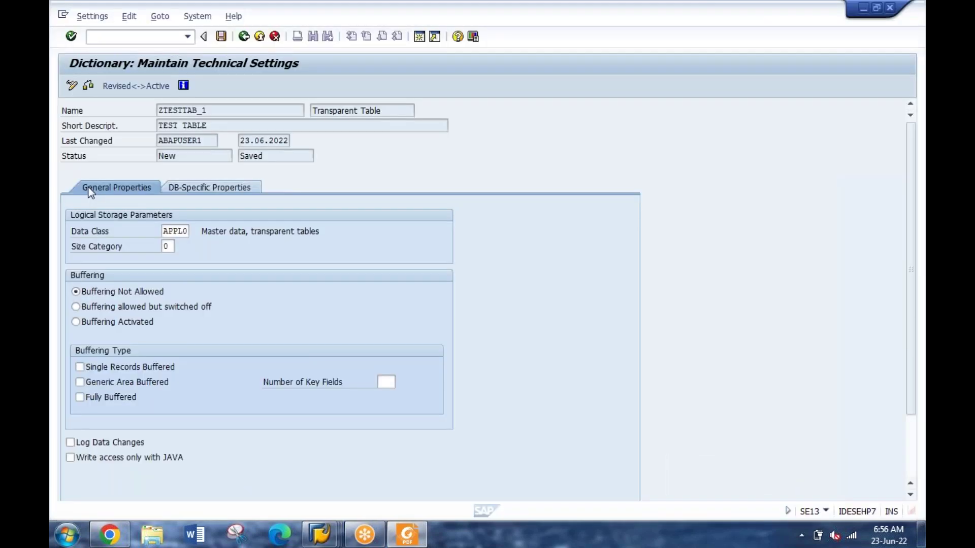
left_click(242, 37)
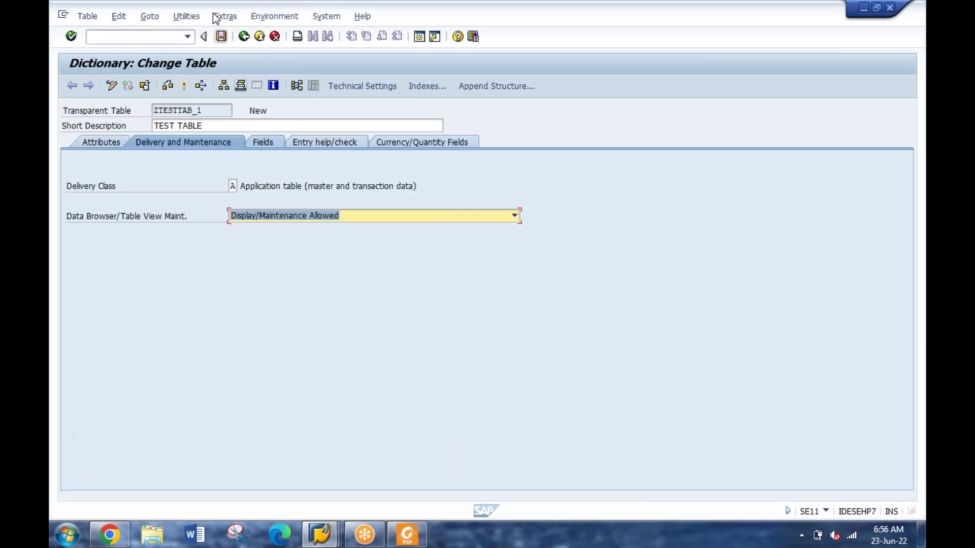
Step: Set ZTESTTAB_1's enhancement category to Can be enhanced (character-type or numeric), save the table and show its fields
left_click(224, 16)
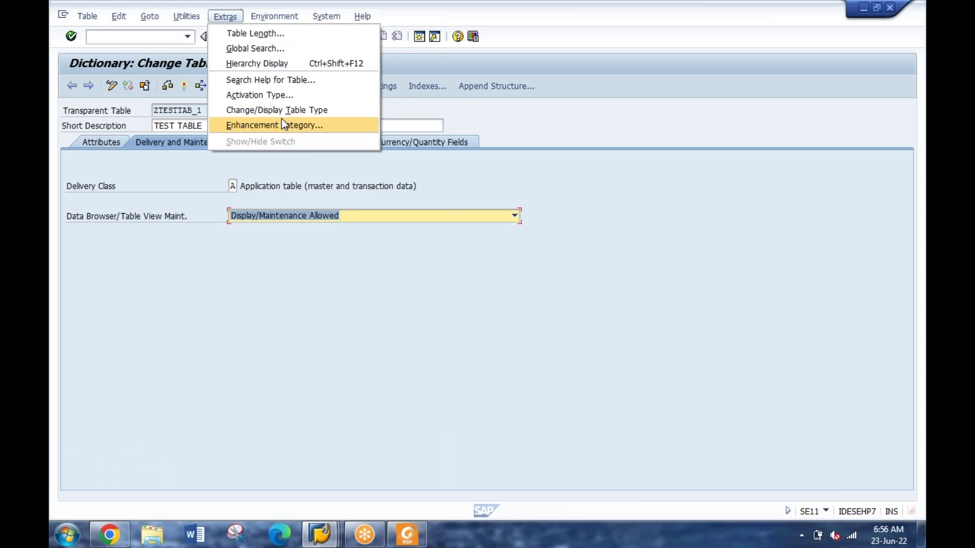
left_click(281, 121)
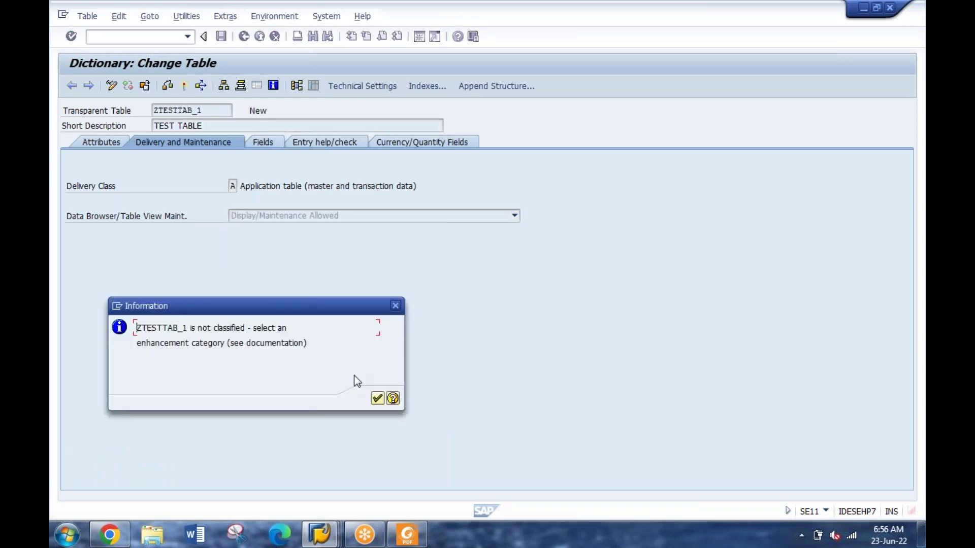
key("Return")
key("Up")
key("Up")
key("Up")
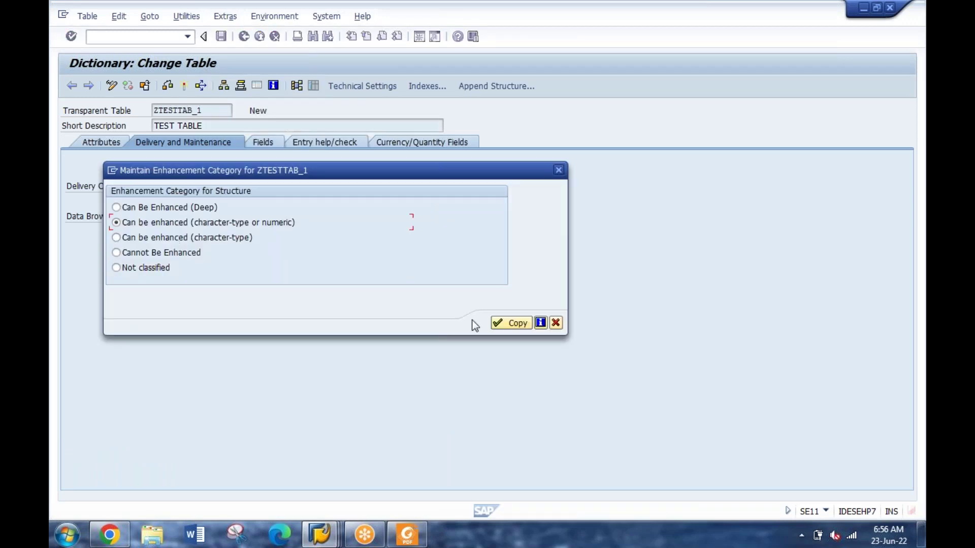
left_click(506, 324)
left_click(221, 36)
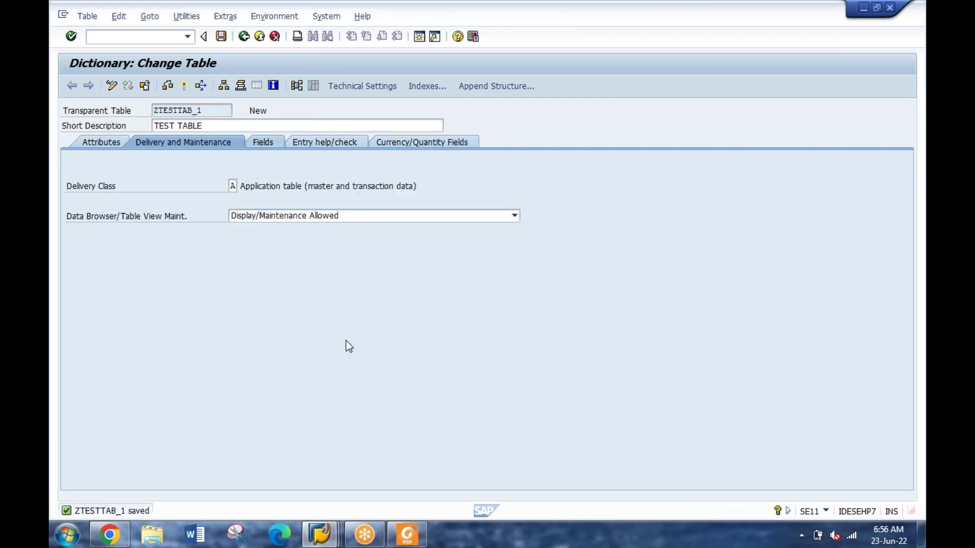
key("ctrl+Page_Down")
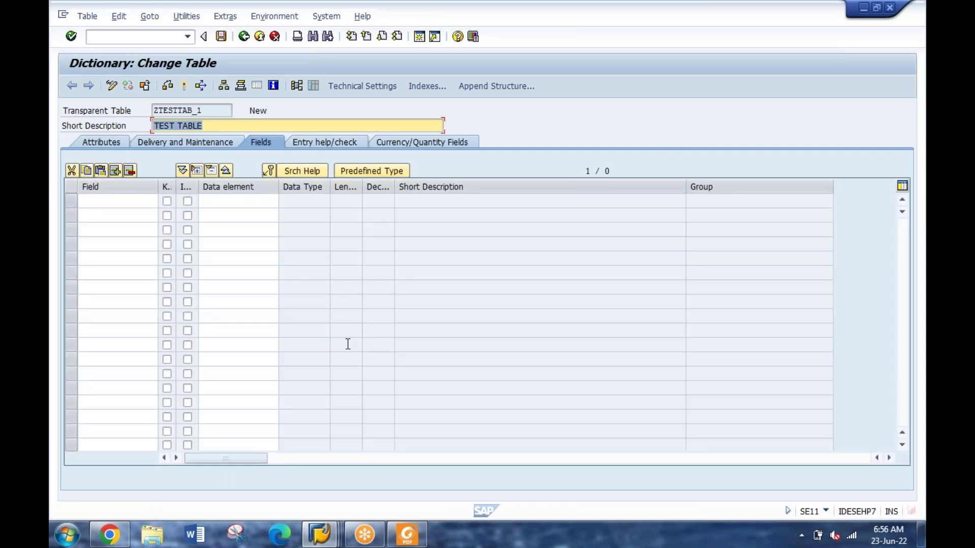
Step: Switch to the course content PDF in Foxit Reader and examine the modularization topics on page 2, highlighting the function modules entry
left_click(406, 539)
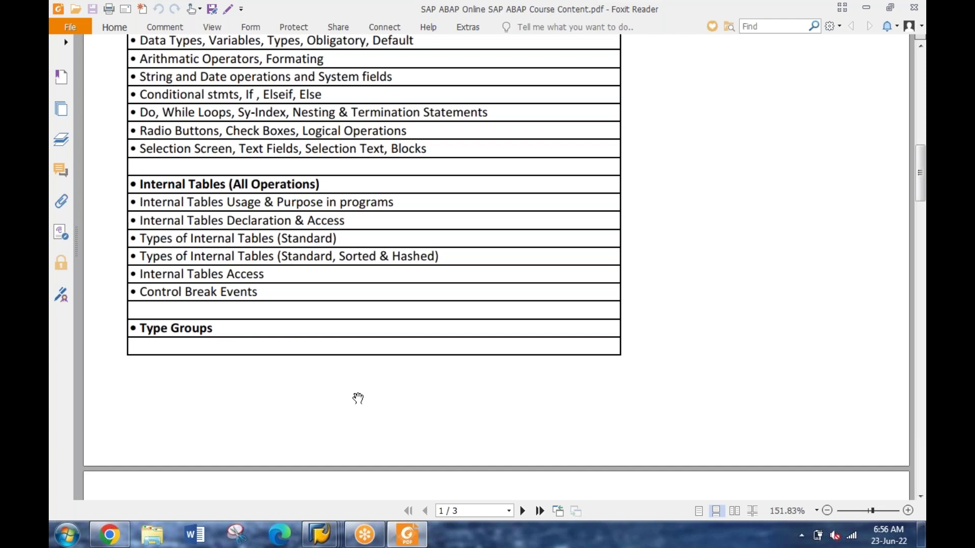
scroll(358, 399, "down", 3)
scroll(358, 398, "down", 10)
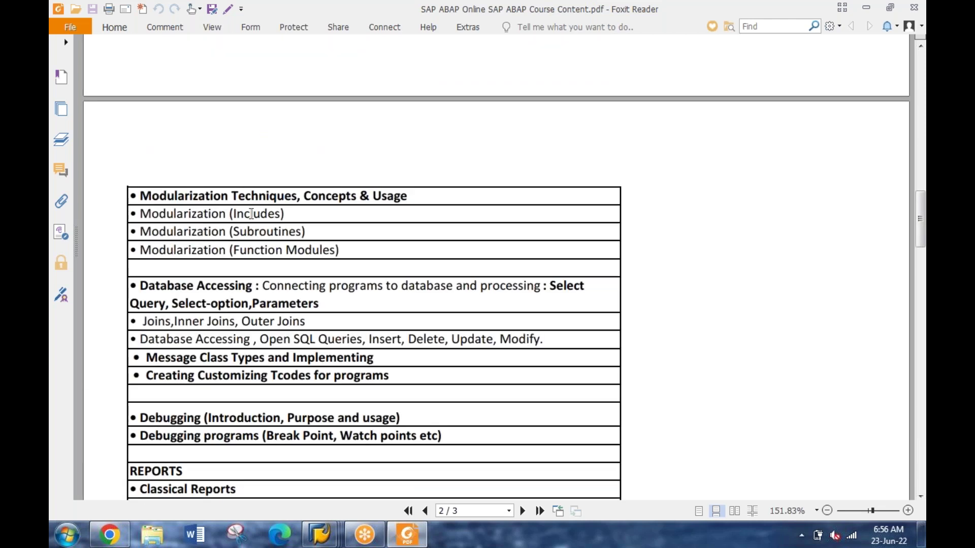
left_click_drag(239, 249, 297, 250)
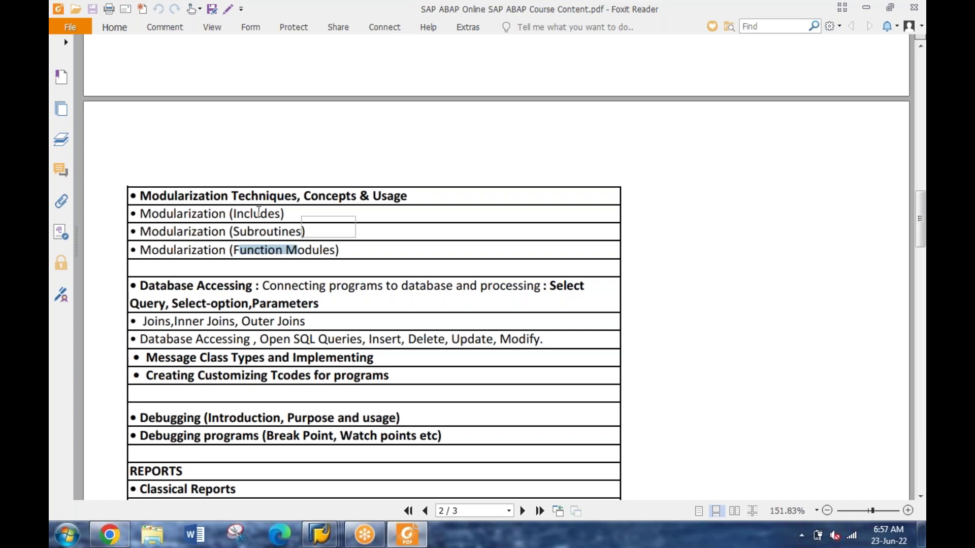
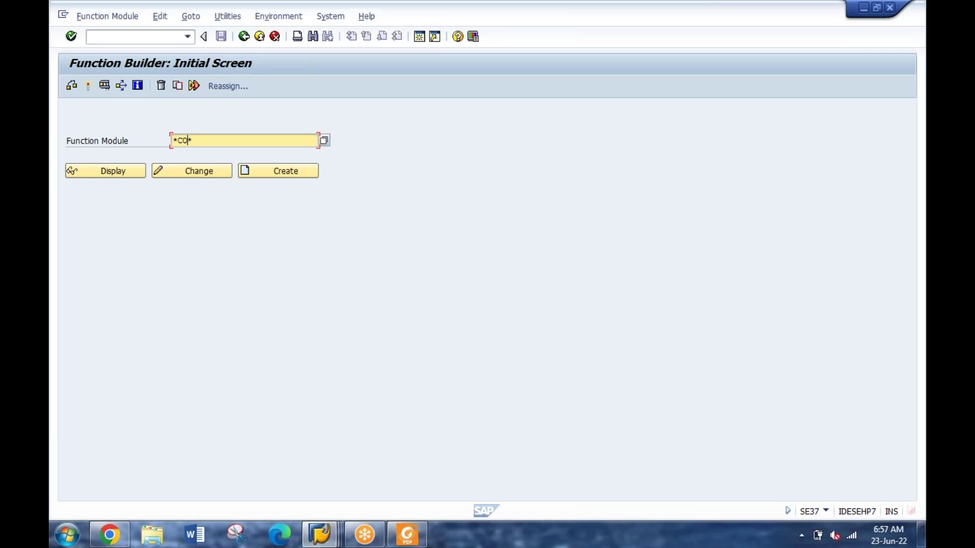
Step: Search the Function Builder for function modules matching the pattern *ALV*
key("BackSpace")
key("BackSpace")
type("UNIT")
key("BackSpace")
key("BackSpace")
key("BackSpace")
key("BackSpace")
type("ALV")
key("ctrl+a")
left_click(325, 143)
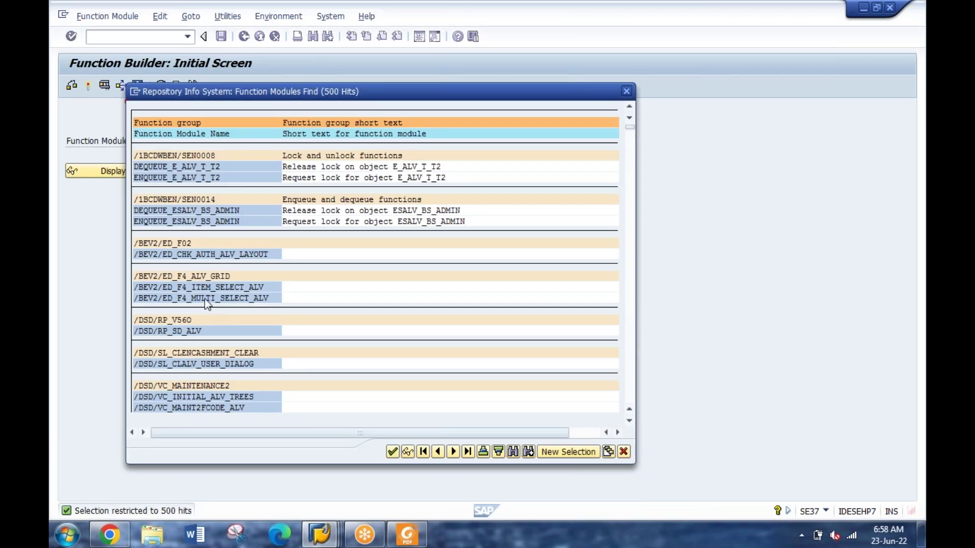
Step: Look through the names and short texts of the ALV function modules found and close the list
scroll(205, 299, "down", 2)
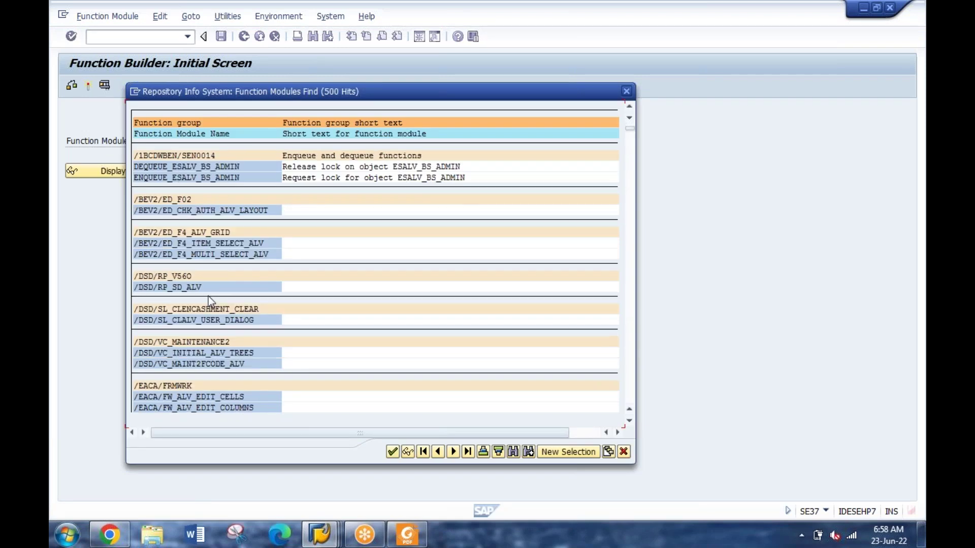
scroll(208, 297, "down", 3)
left_click(631, 304)
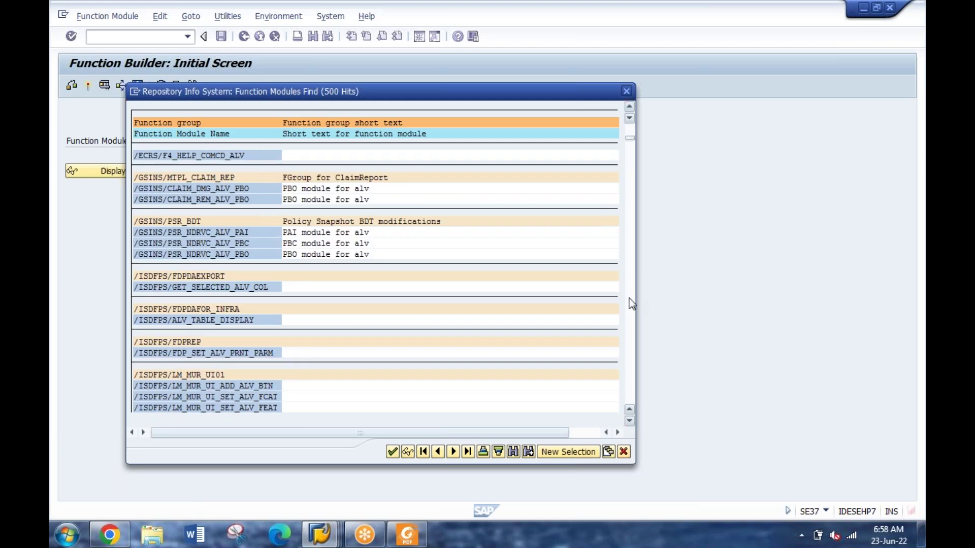
left_click(632, 304)
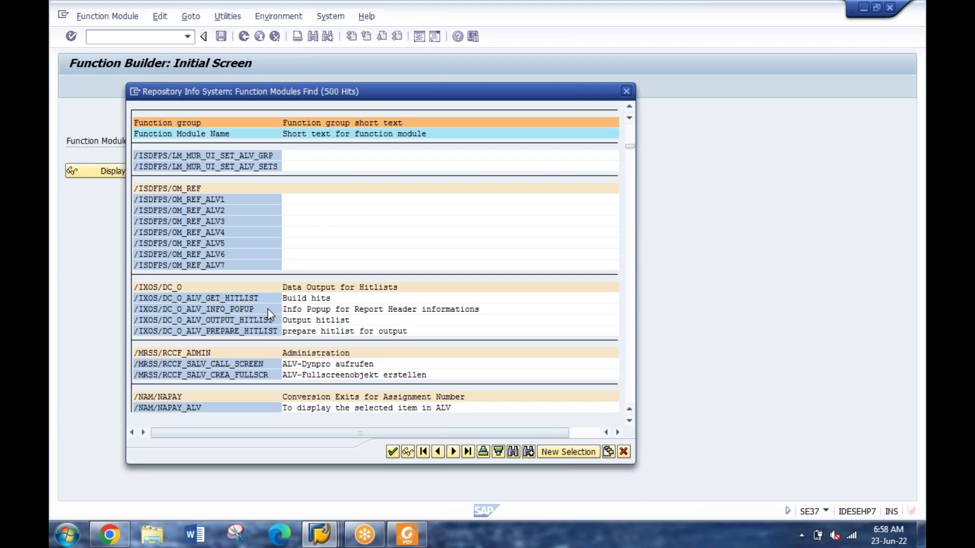
scroll(325, 294, "down", 2)
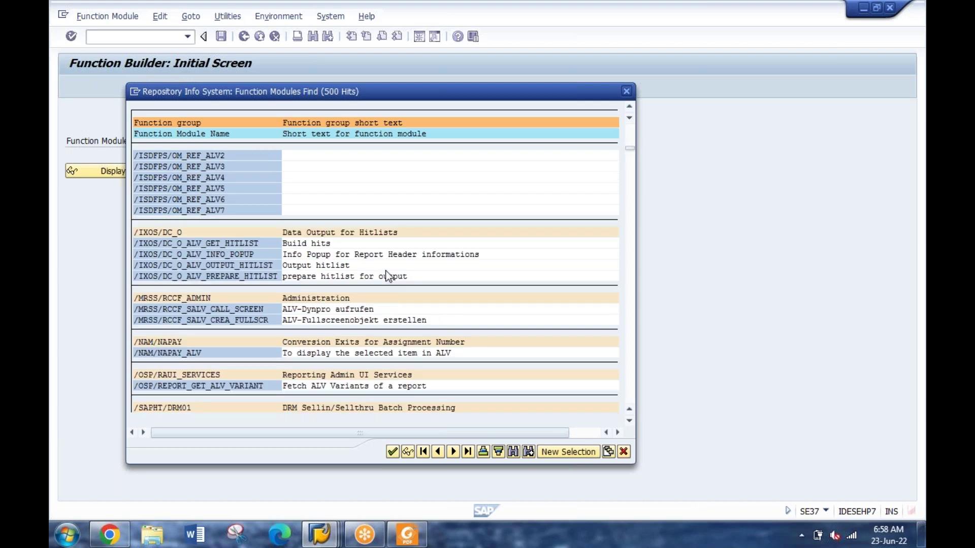
scroll(388, 277, "down", 1)
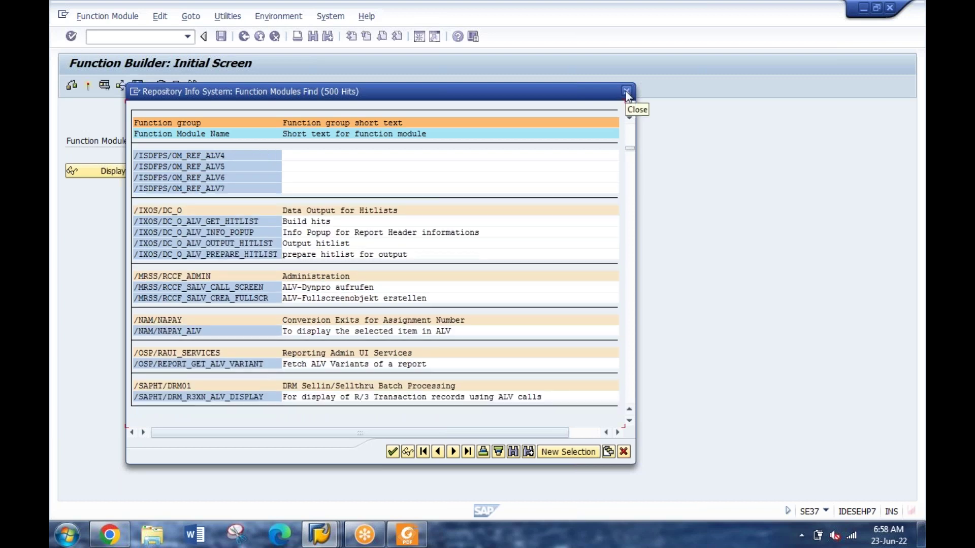
left_click(626, 90)
Step: Search for function modules matching the pattern *UNIT* and close the resulting list
key("BackSpace")
key("BackSpace")
key("BackSpace")
key("BackSpace")
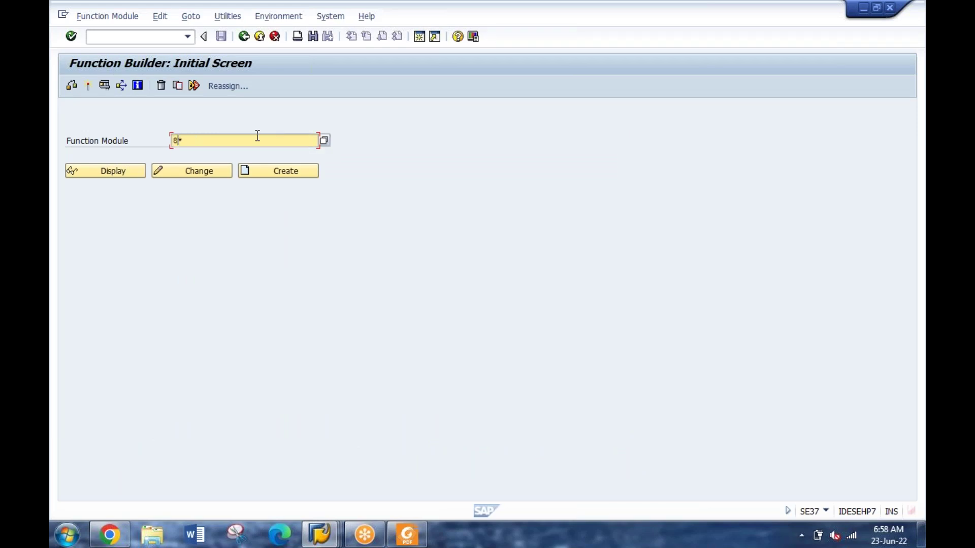
type("*UNIT")
double_click(216, 135)
left_click(218, 135)
key("shift+Home")
left_click(213, 142)
left_click(325, 142)
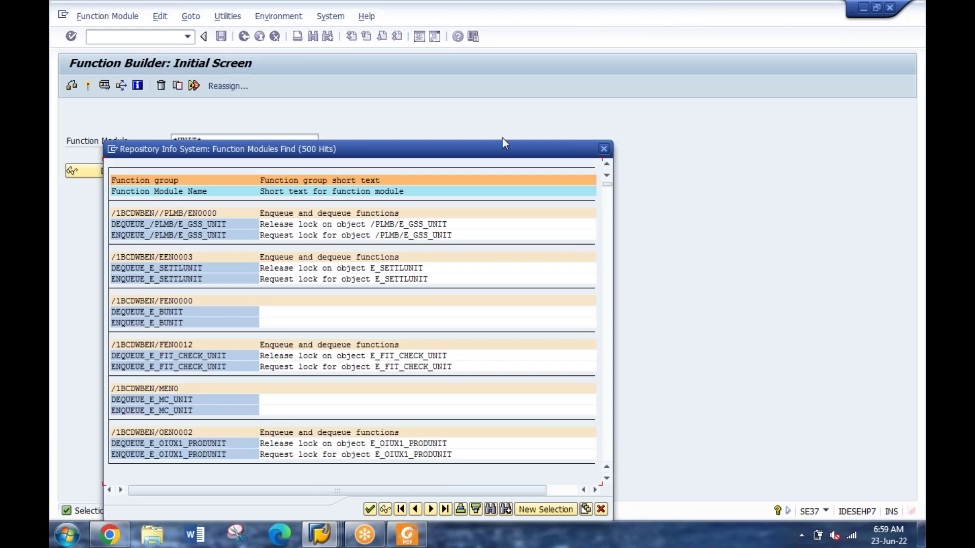
left_click(601, 152)
Step: Search for function modules matching *UNIT*CONVERT*, look through the whole list and close it
type("CONVERT")
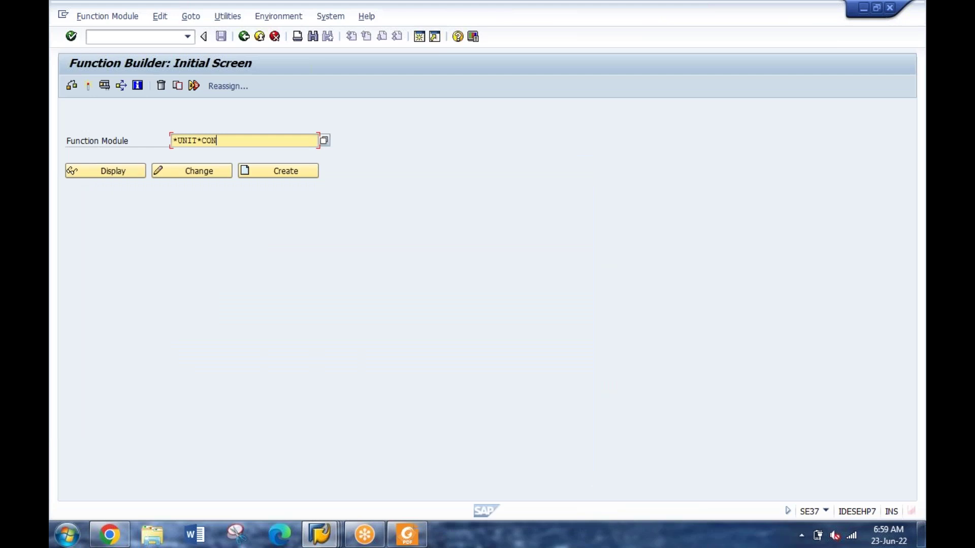
type("*")
left_click(323, 141)
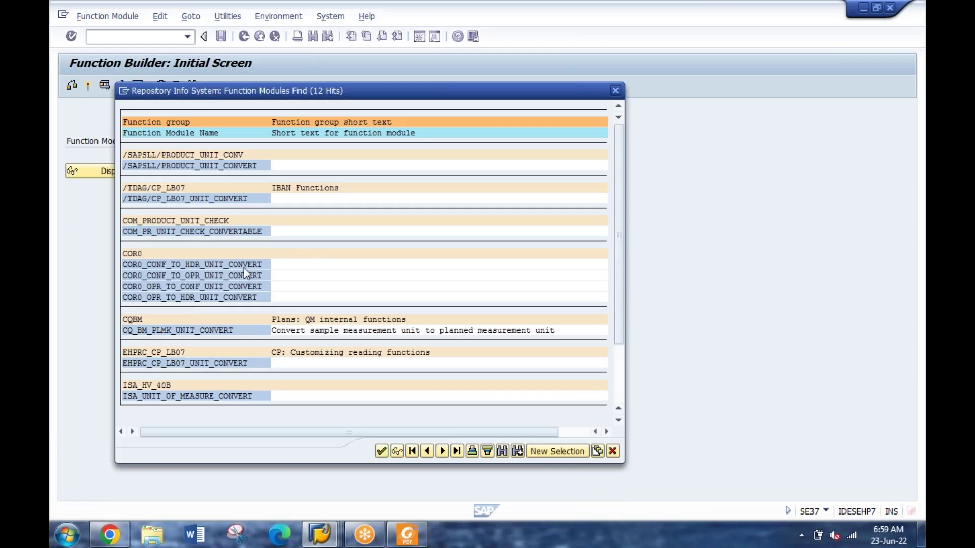
scroll(244, 268, "down", 1)
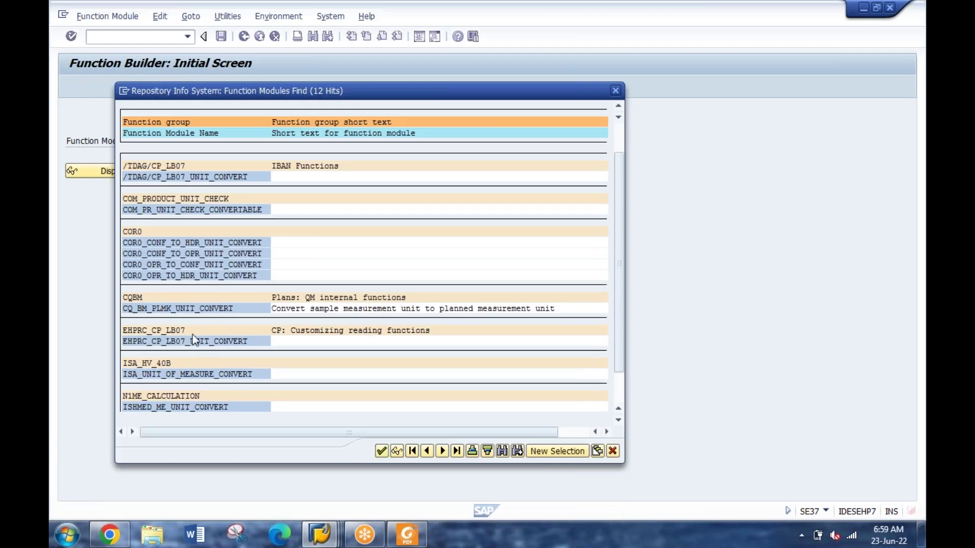
scroll(193, 335, "down", 1)
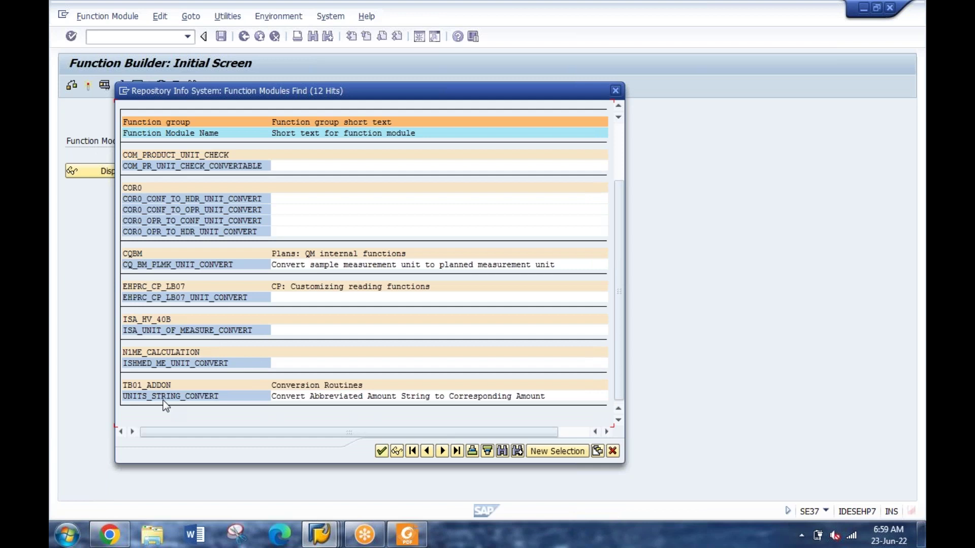
left_click(164, 399)
scroll(194, 261, "up", 2)
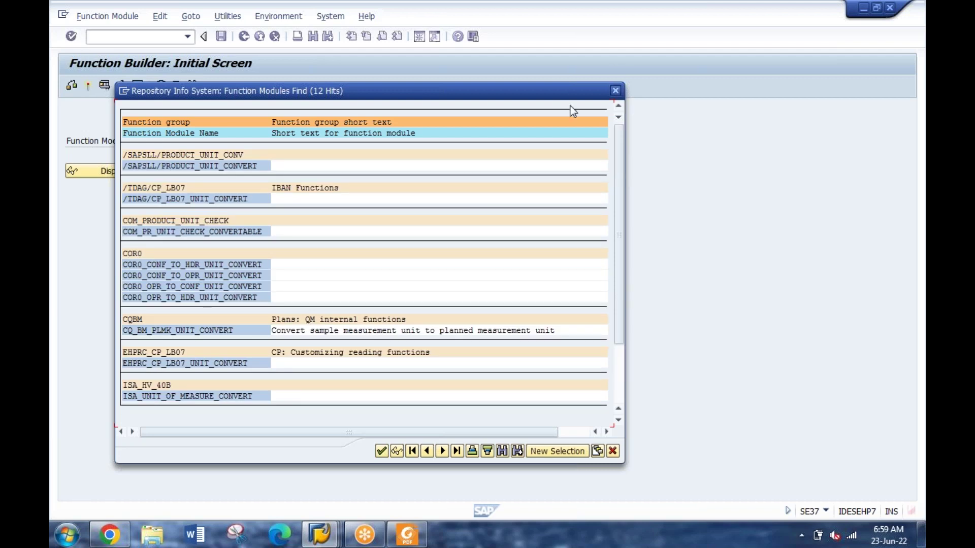
key("Escape")
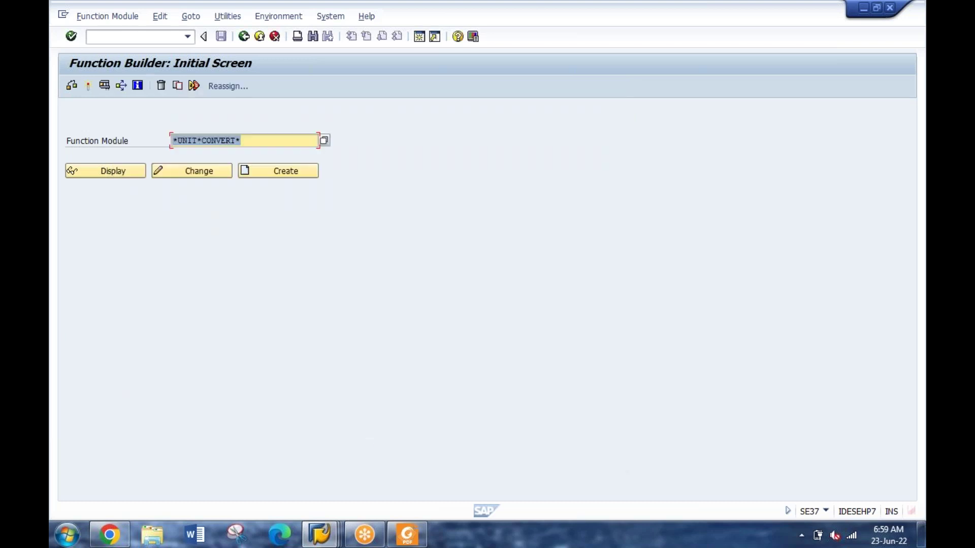
Step: Try to display the function module RESUE_ALV_GRID_DISPLAY
type("*E")
key("BackSpace")
key("BackSpace")
type("RES")
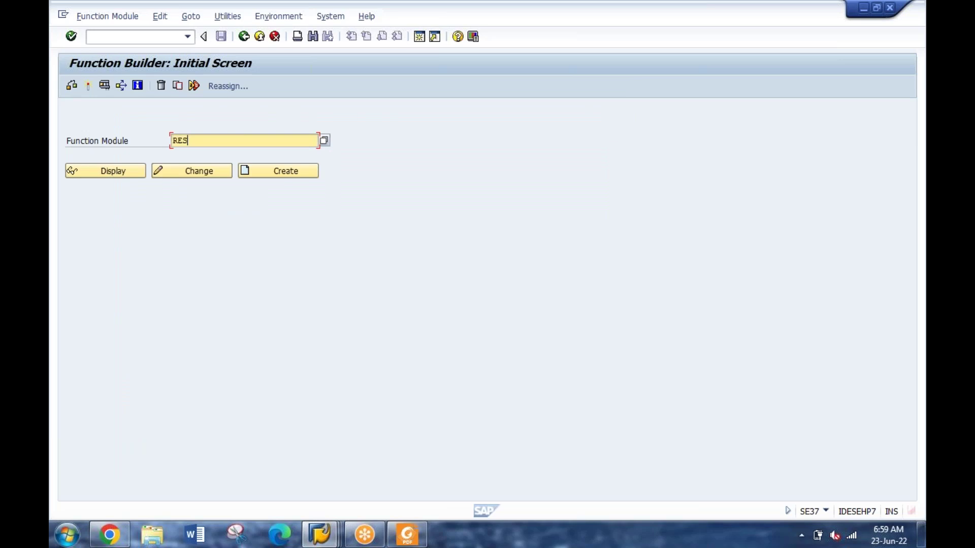
type("UE_ALV_GRID_DIAPLAY")
left_click(264, 140)
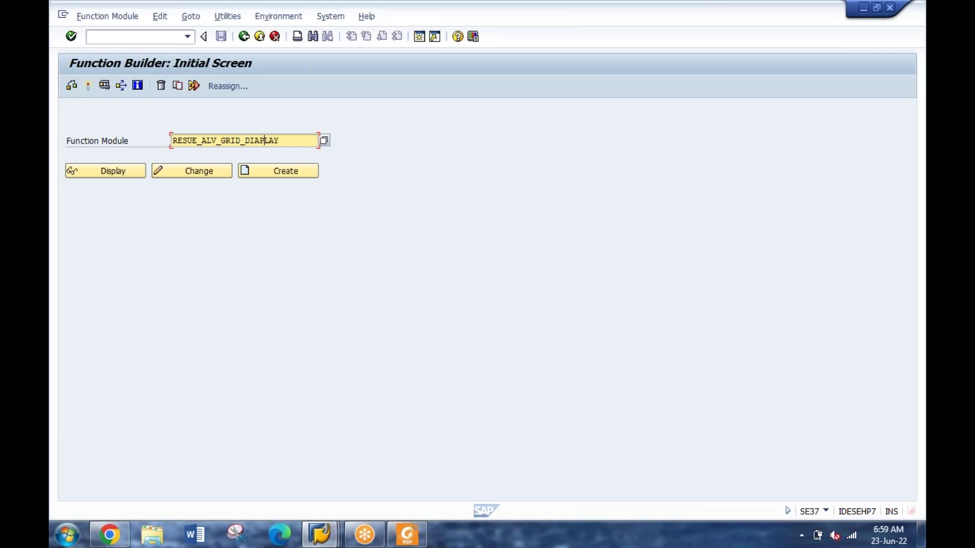
key("BackSpace")
type("S")
left_click(126, 169)
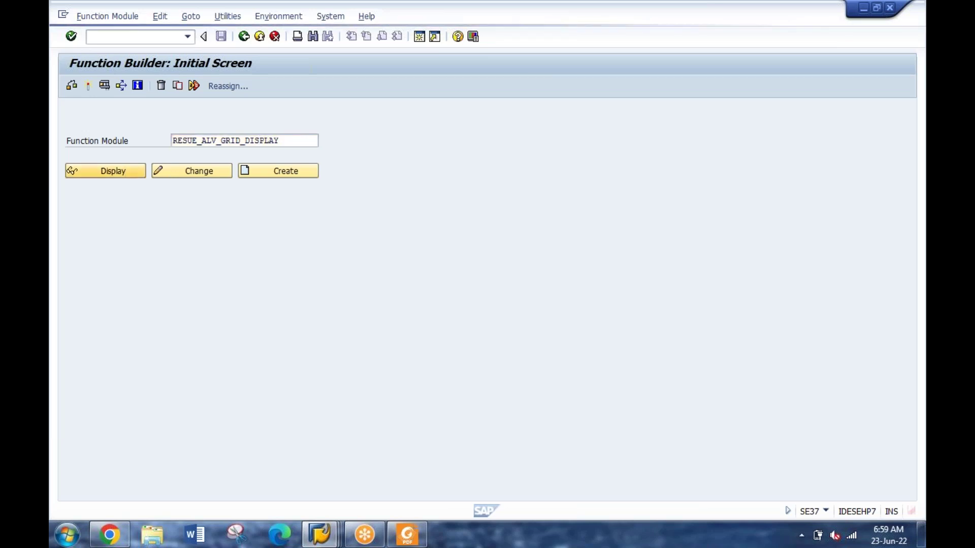
Step: Open the function module search with the name pattern RESUE_ALV_GRID*
left_click(209, 140)
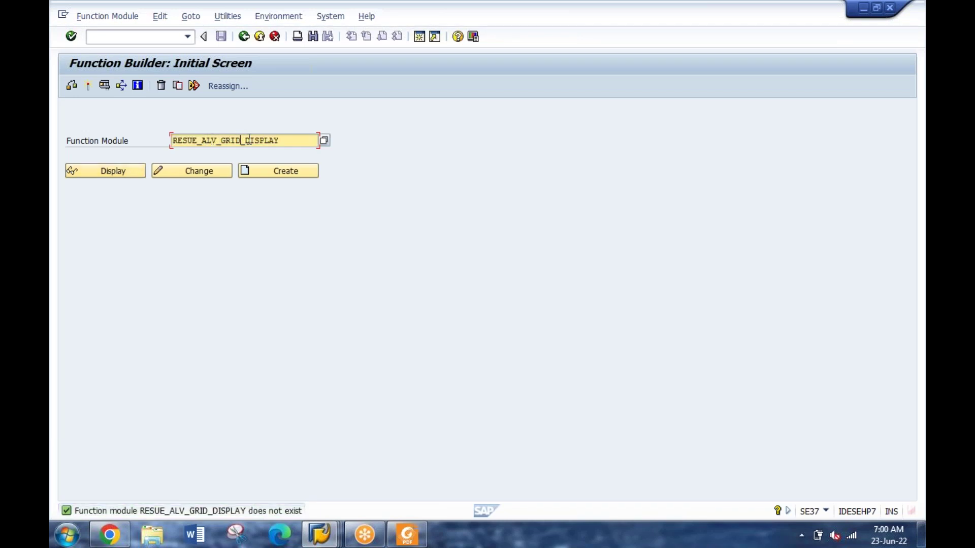
left_click_drag(280, 144, 241, 148)
type("*")
left_click(322, 139)
key("Return")
Step: Clear the name pattern and search for all function modules in package ME
left_click(262, 208)
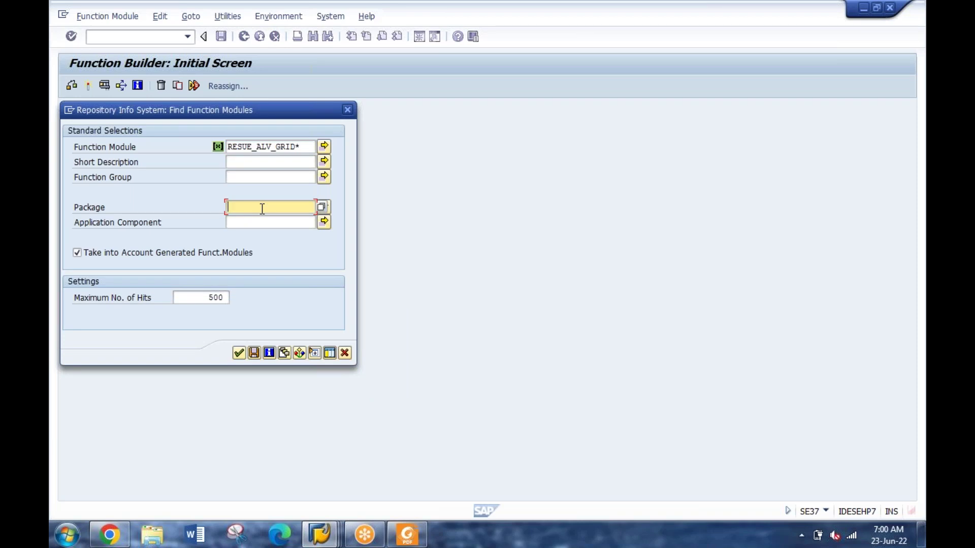
type("ME")
key("shift+Tab")
key("shift+Tab")
key("shift+Tab")
key("Delete")
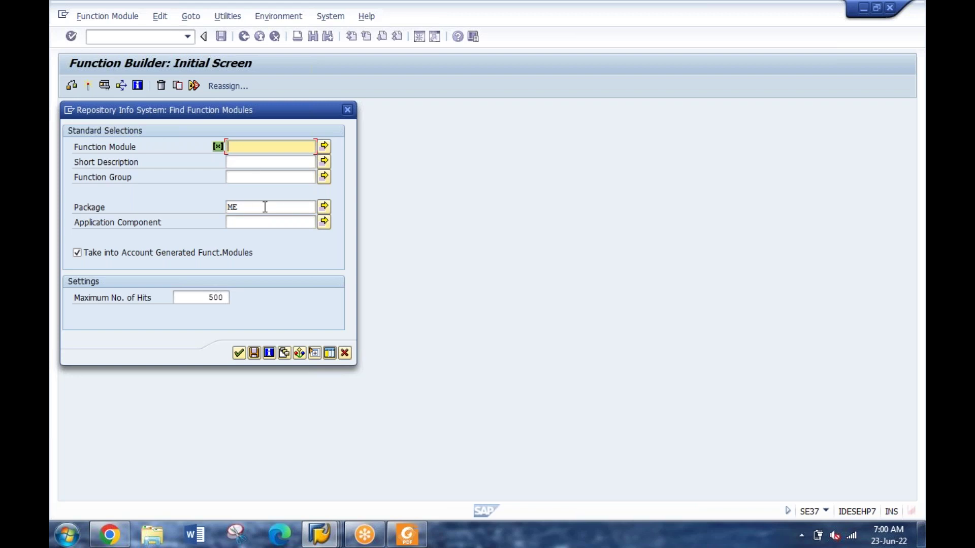
left_click(239, 354)
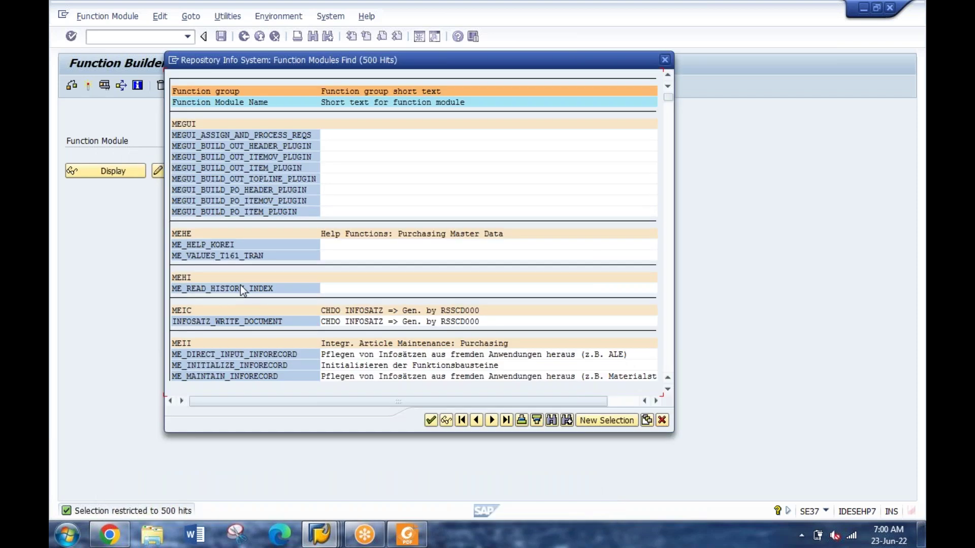
Step: Choose ME_MAINTAIN_INFORECORD from function group MEII in the results and display the function module
scroll(241, 287, "down", 1)
scroll(240, 288, "down", 2)
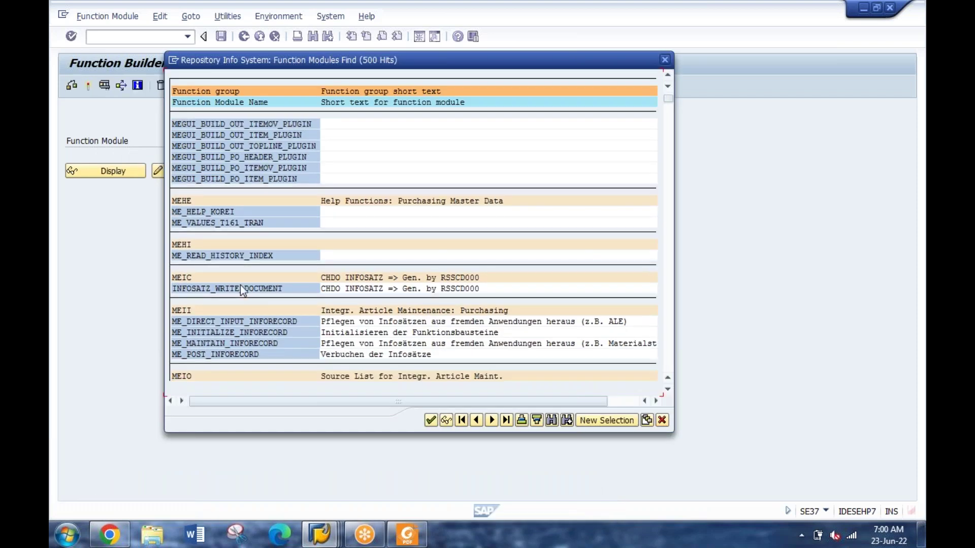
scroll(240, 287, "down", 1)
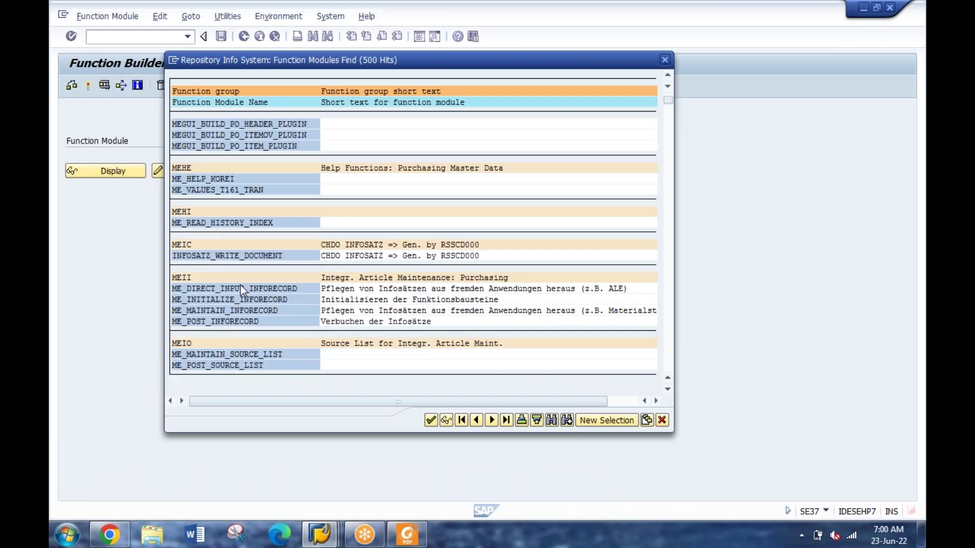
scroll(240, 284, "down", 2)
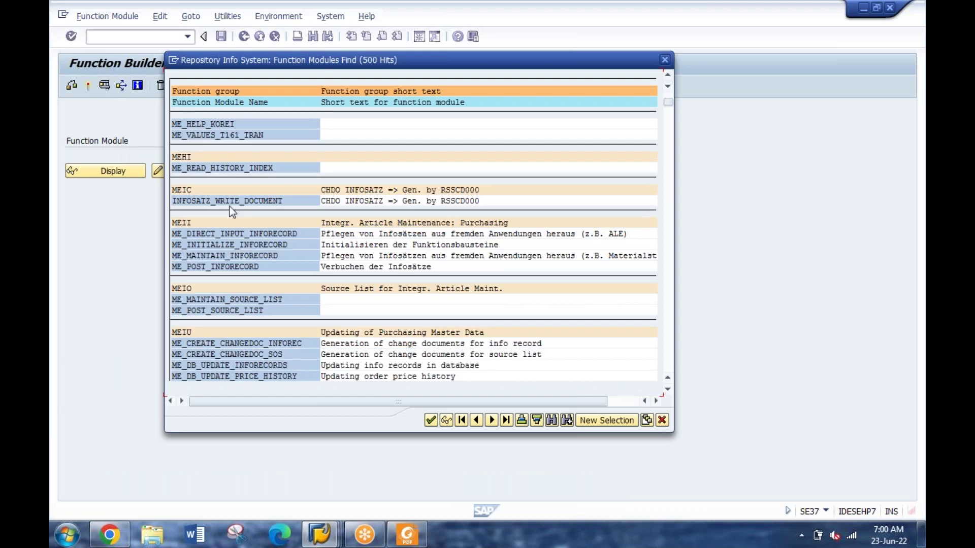
left_click(233, 256)
key("Escape")
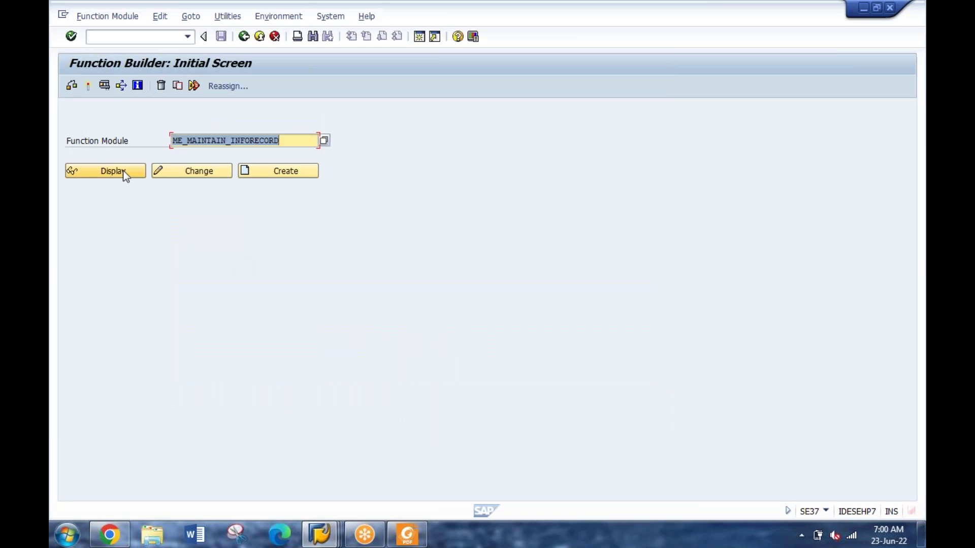
left_click(123, 170)
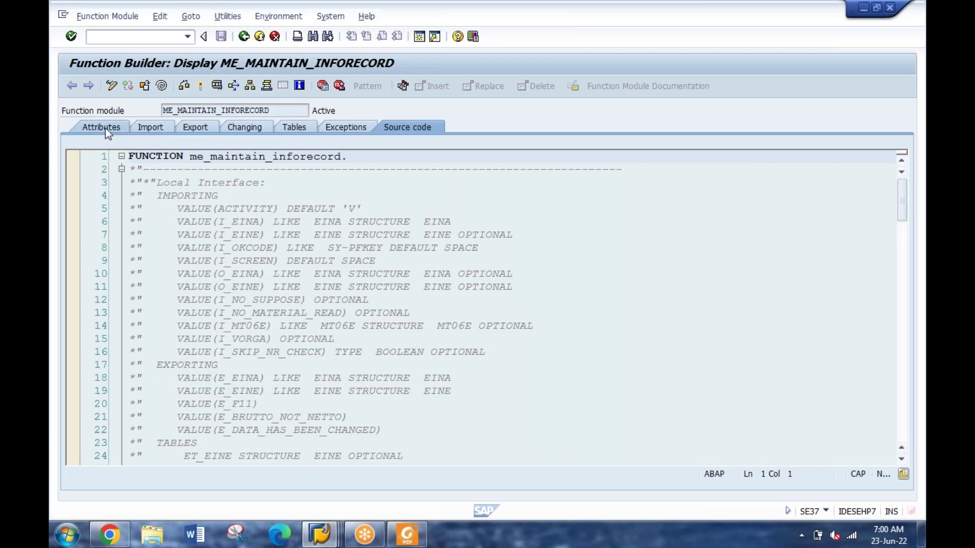
Step: Check the package in the attributes of ME_MAINTAIN_INFORECORD and view its import parameters
left_click(107, 131)
double_click(479, 276)
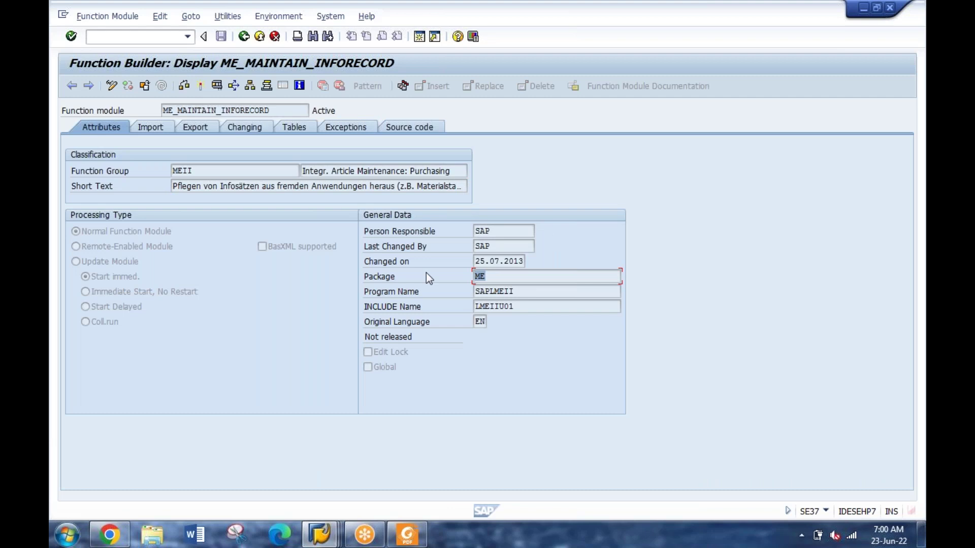
left_click(150, 129)
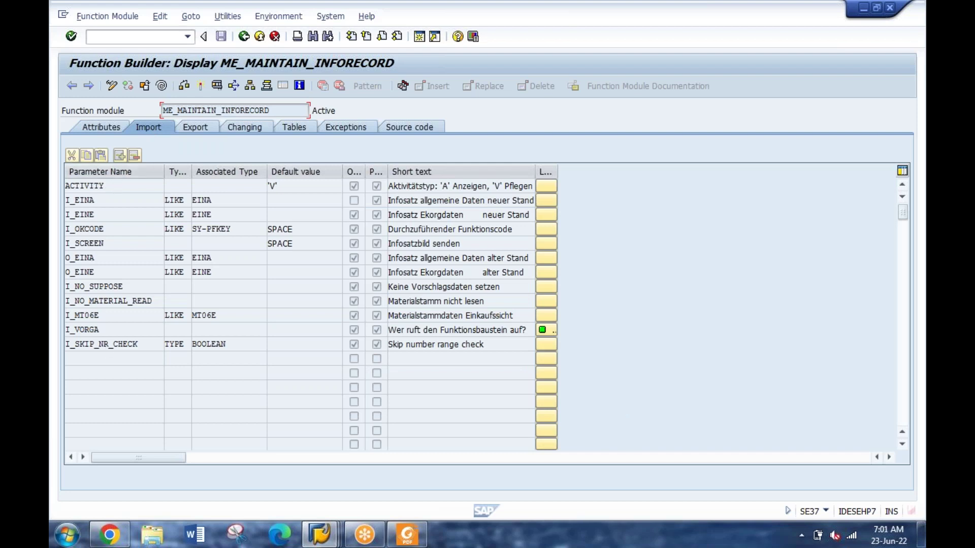
key("shift+End")
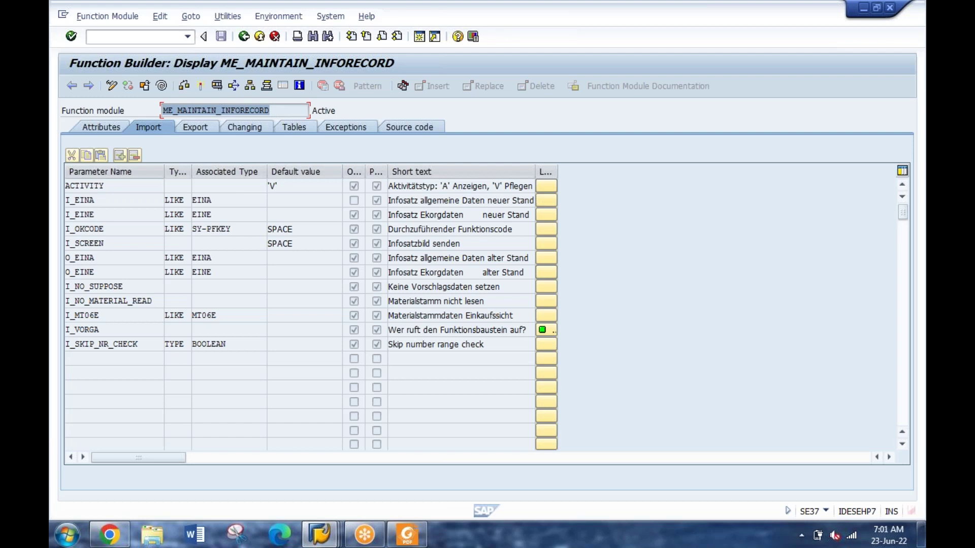
Step: Go through the function module's attributes and its import, export and table parameters once more
left_click(115, 125)
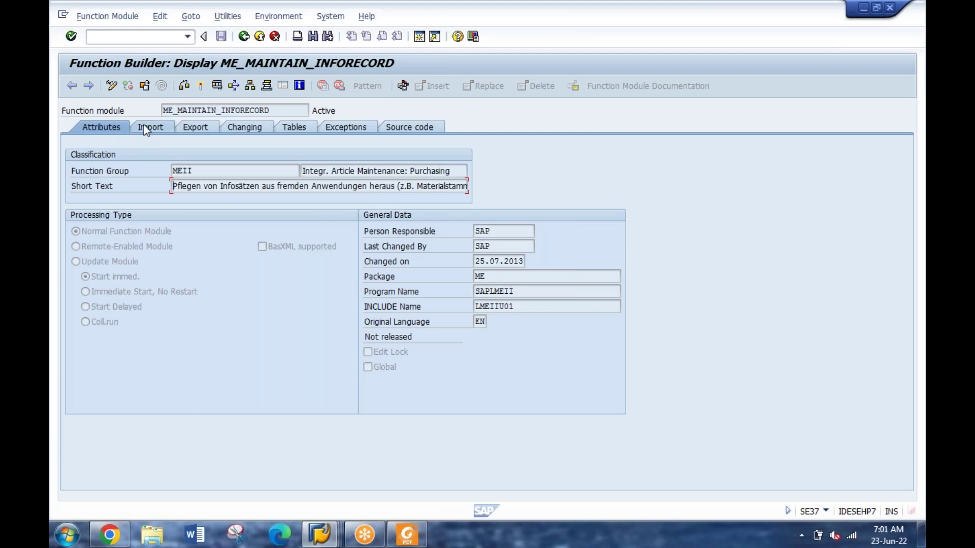
left_click(147, 128)
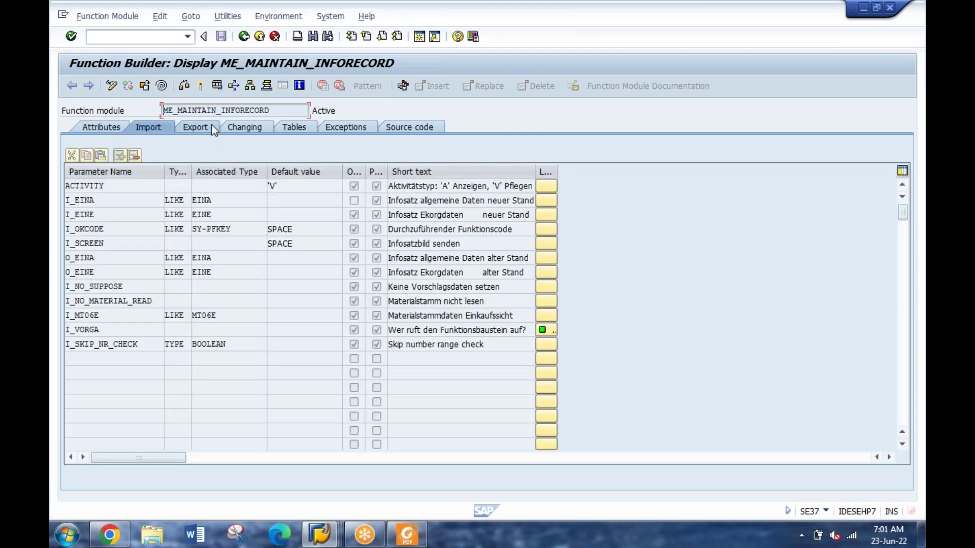
left_click(201, 130)
left_click(295, 131)
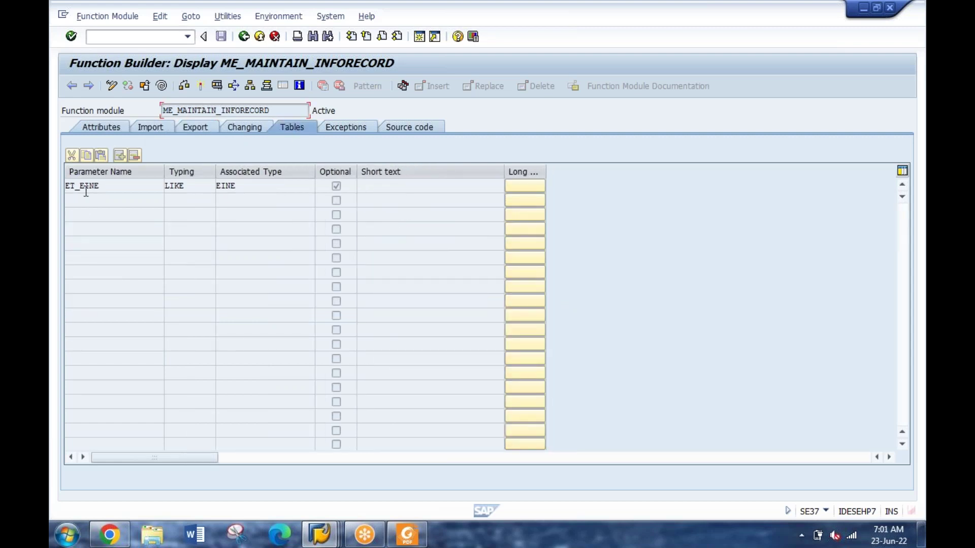
Step: Read through the source code of ME_MAINTAIN_INFORECORD and return to the Function Builder initial screen
left_click(406, 131)
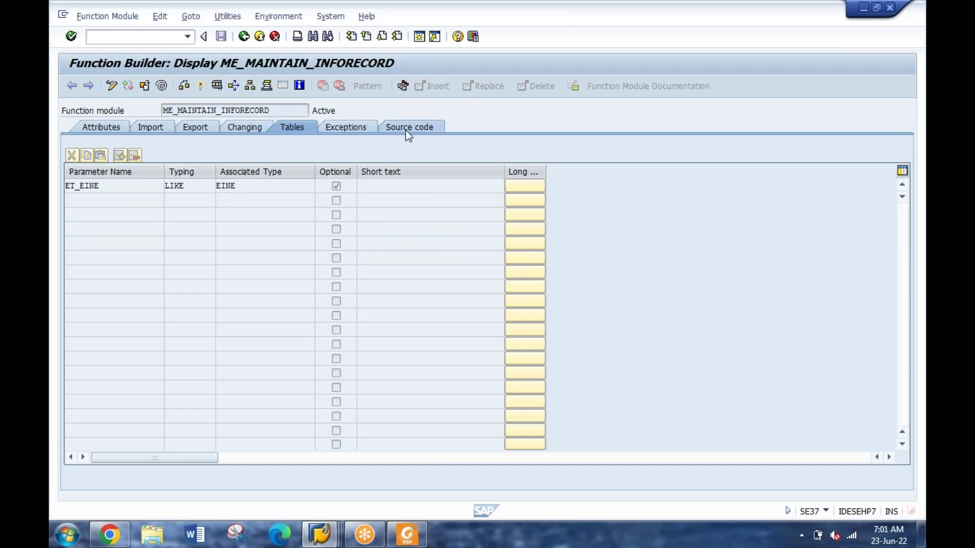
scroll(216, 245, "down", 7)
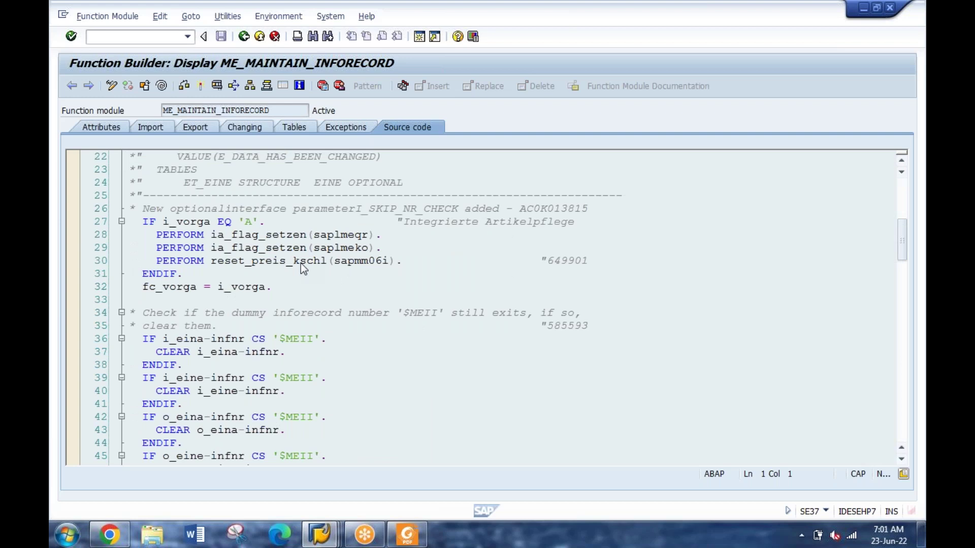
scroll(300, 263, "down", 1)
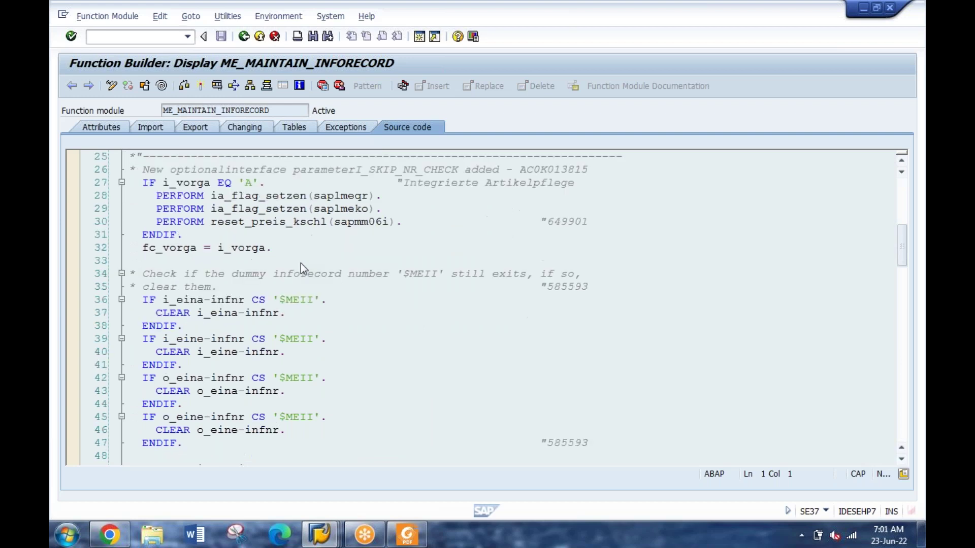
scroll(300, 263, "down", 3)
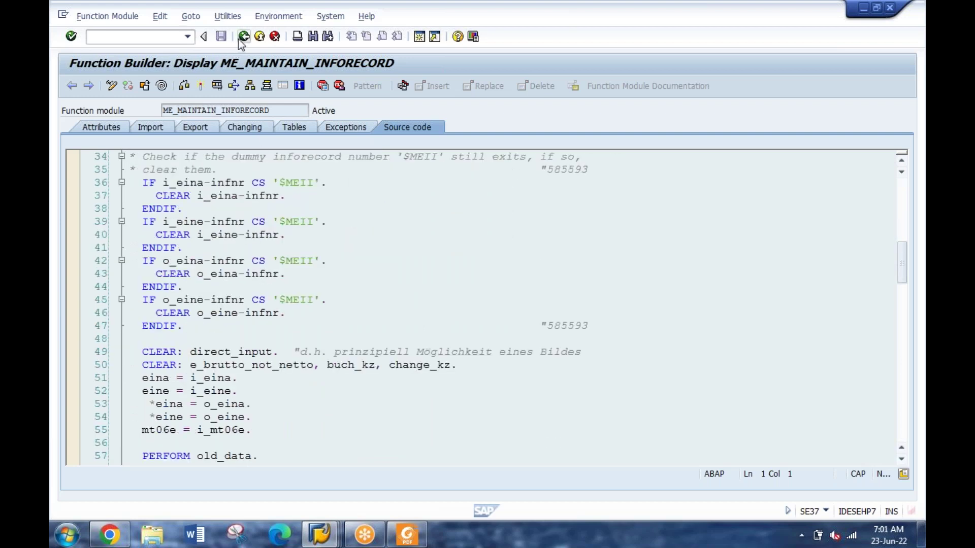
left_click(243, 37)
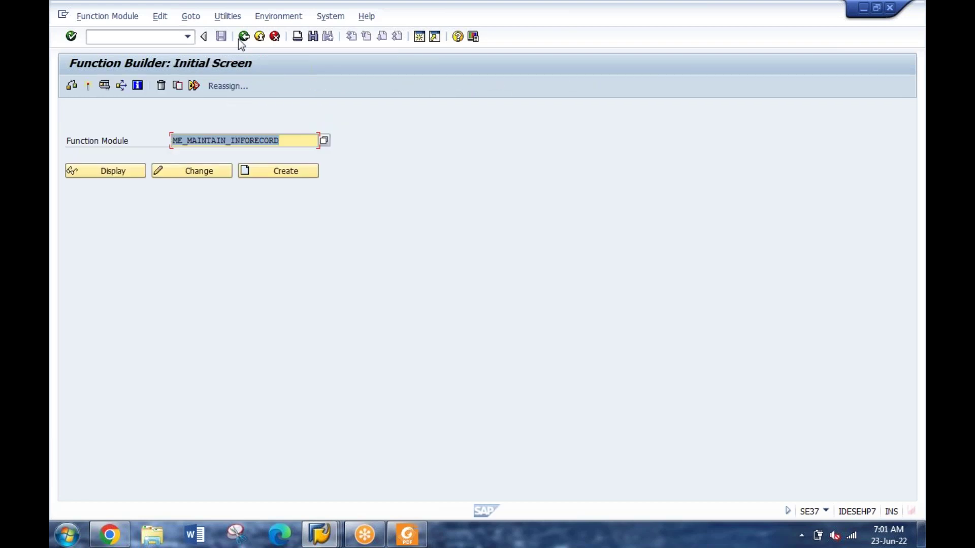
Step: Switch to the course content PDF in Foxit Reader and review the Includes, Subroutines and Function Modules modularization topics
key("alt+Tab")
left_click_drag(235, 213, 275, 212)
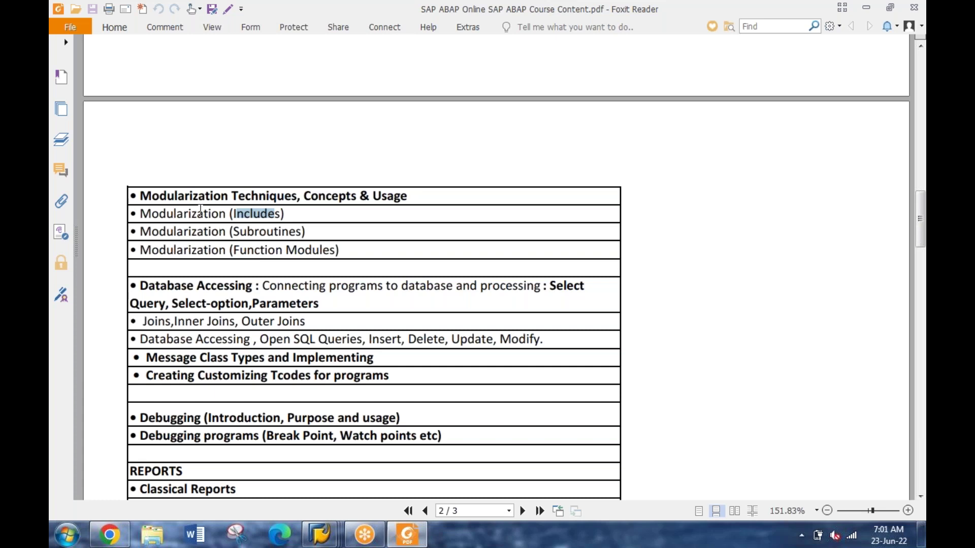
left_click(238, 236)
left_click_drag(304, 247, 219, 232)
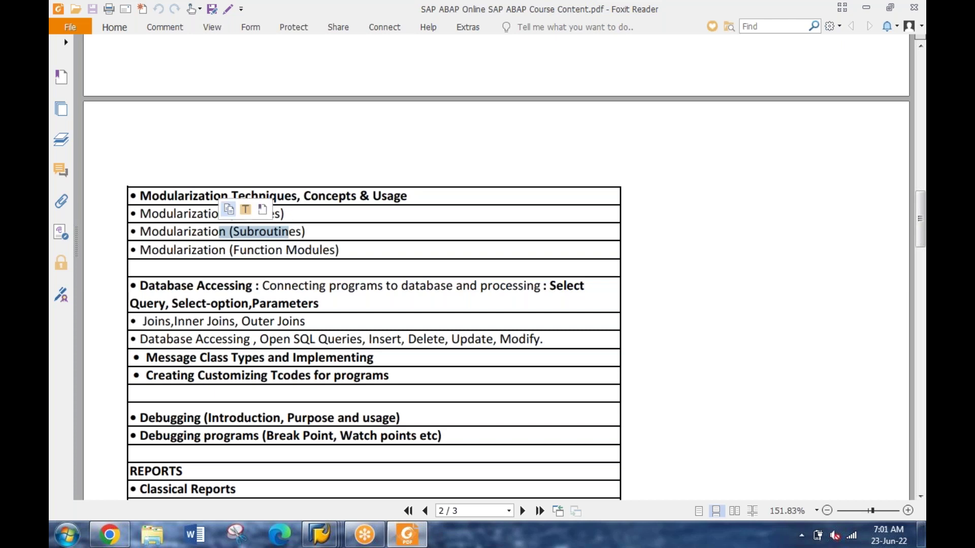
left_click(287, 210)
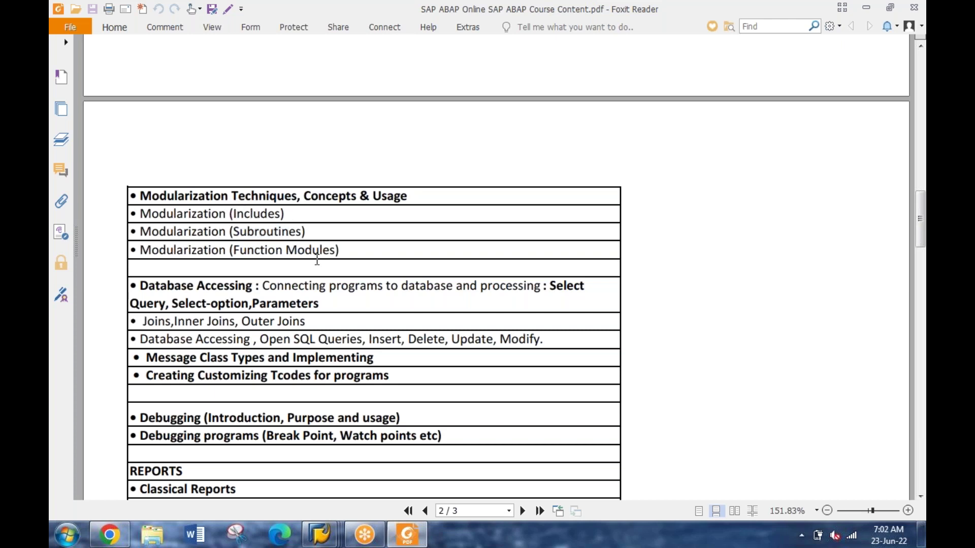
Step: Review the database accessing and message class topics and highlight the line on creating customizing Tcodes for programs
scroll(314, 255, "down", 2)
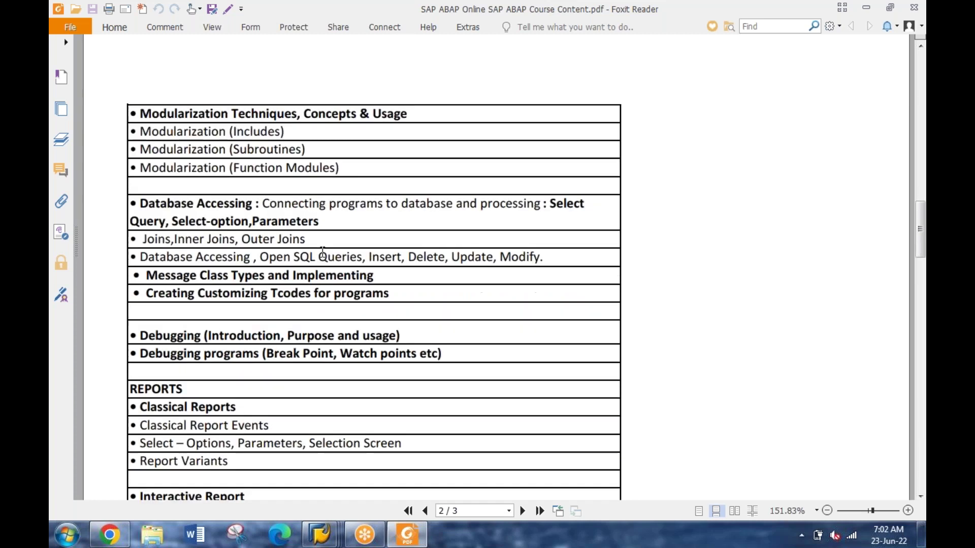
scroll(235, 237, "down", 1)
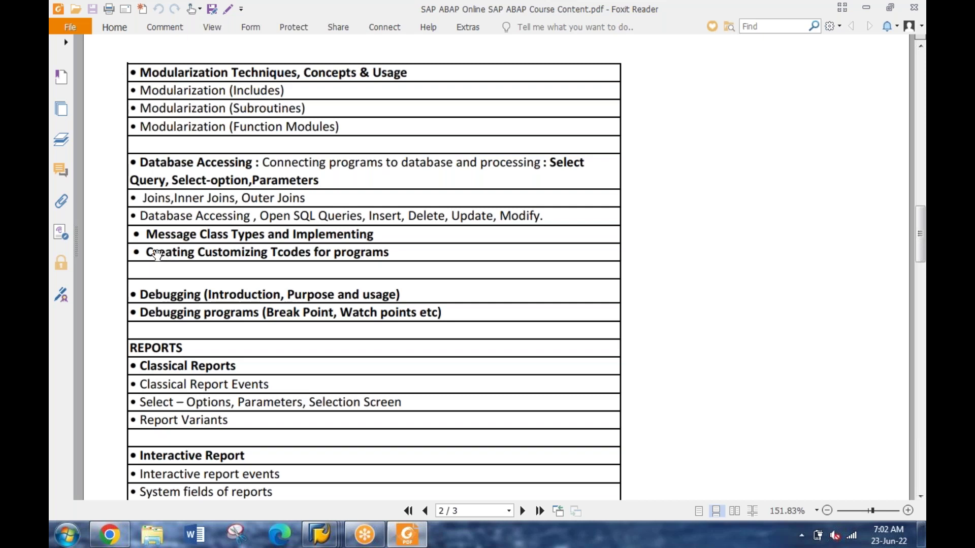
left_click_drag(164, 254, 380, 255)
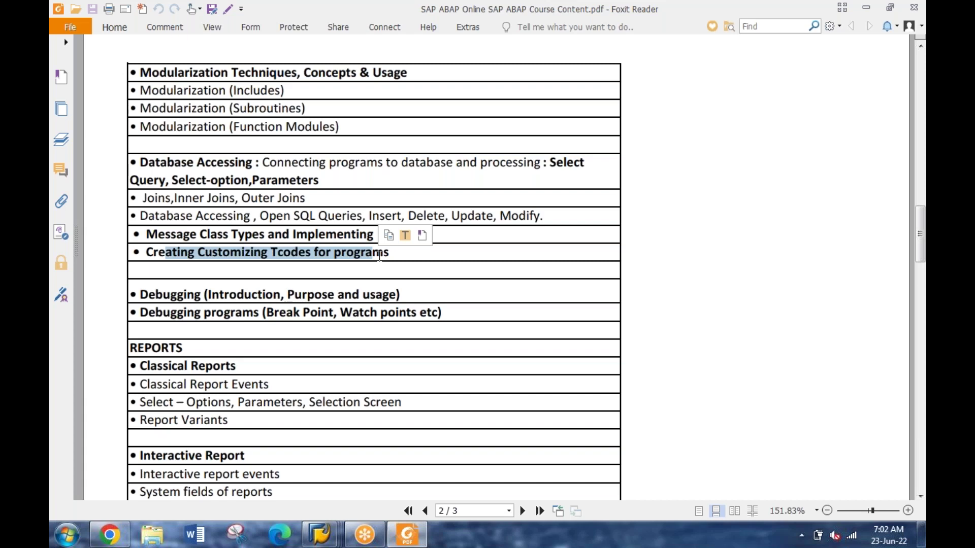
left_click(348, 254)
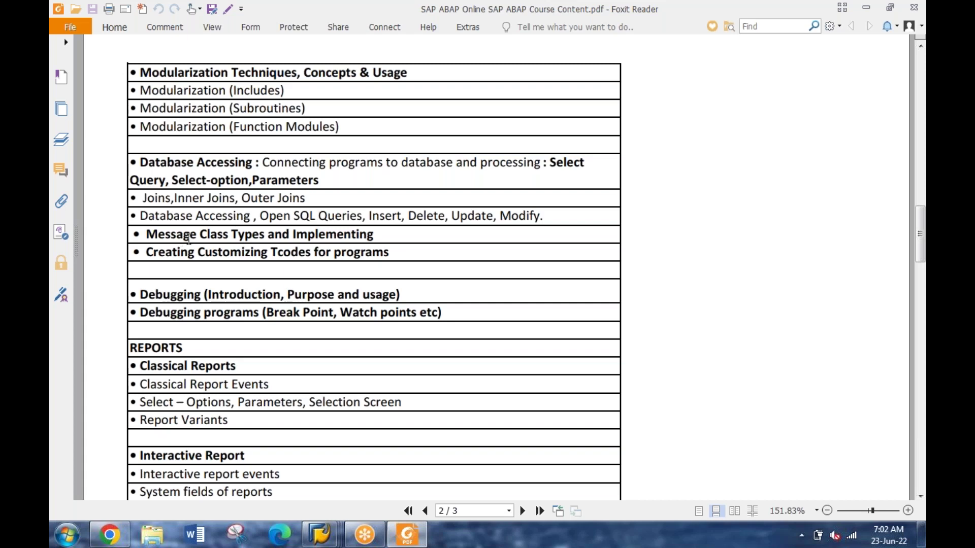
Step: Highlight the two debugging topics and read on through the classical and interactive report topics
scroll(188, 239, "down", 3)
left_click_drag(155, 213, 390, 234)
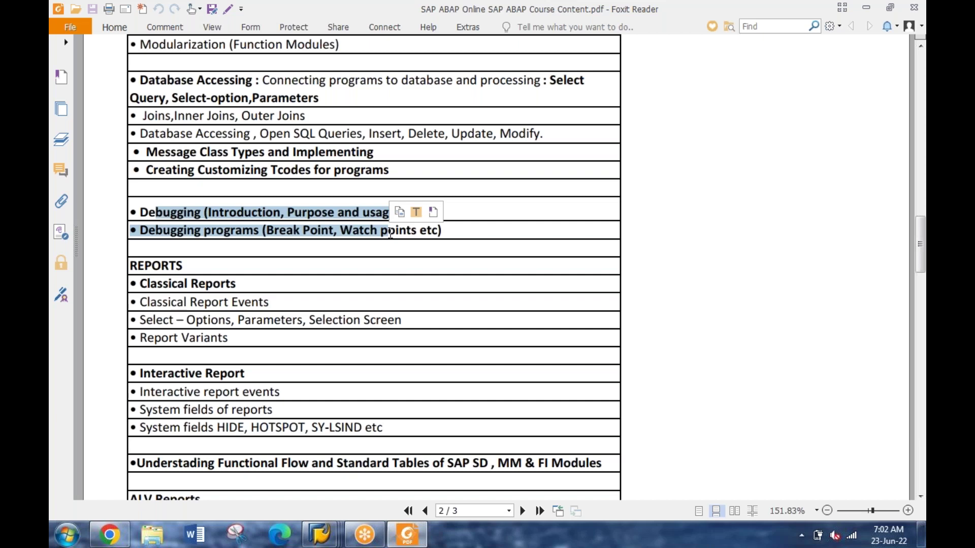
left_click(190, 266)
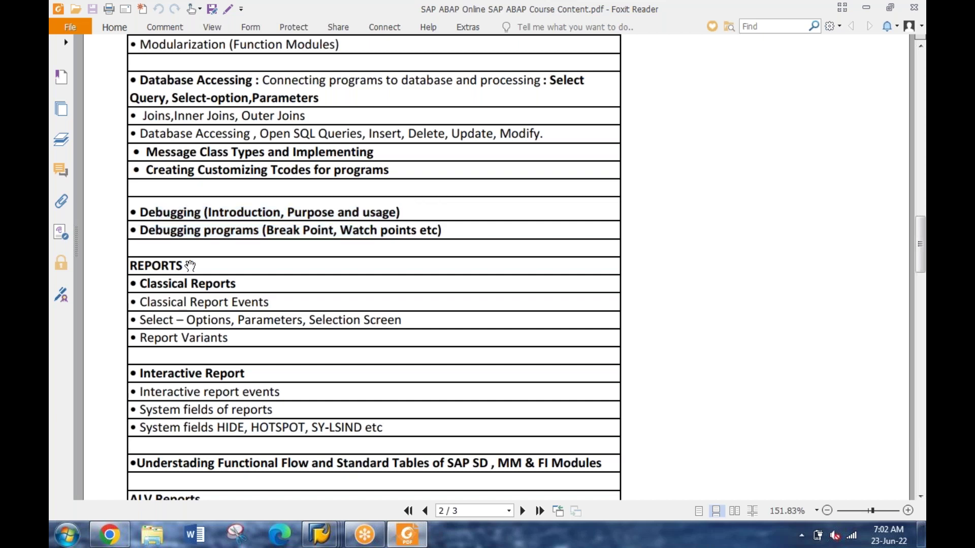
scroll(193, 264, "down", 3)
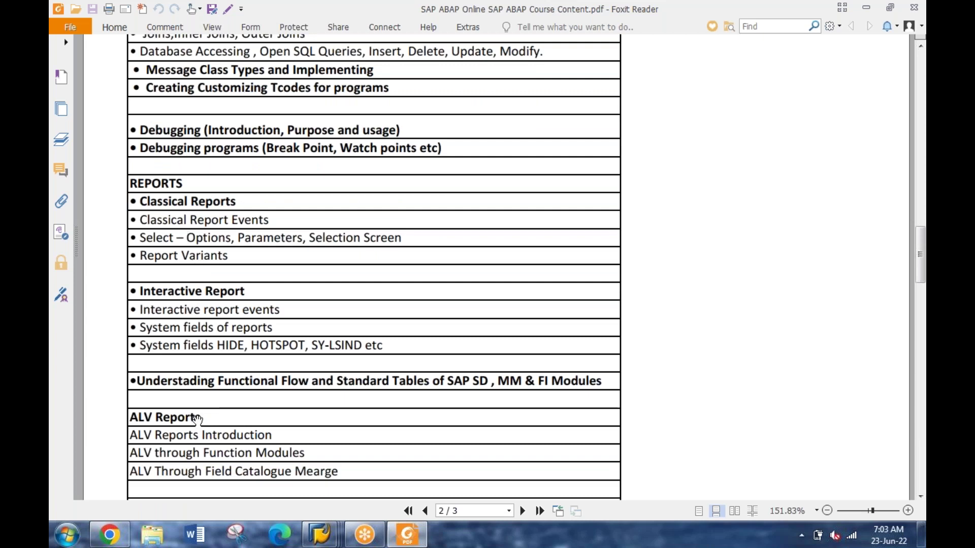
Step: Highlight the topic on functional flow and standard tables of the SAP SD, MM & FI modules, then clear the selection
scroll(186, 226, "up", 1)
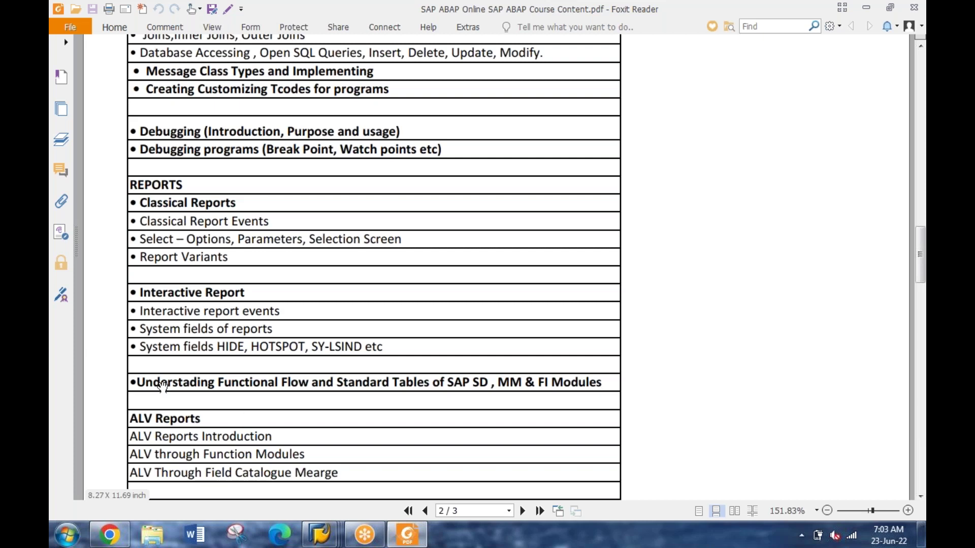
left_click_drag(161, 382, 248, 382)
left_click_drag(396, 394, 608, 382)
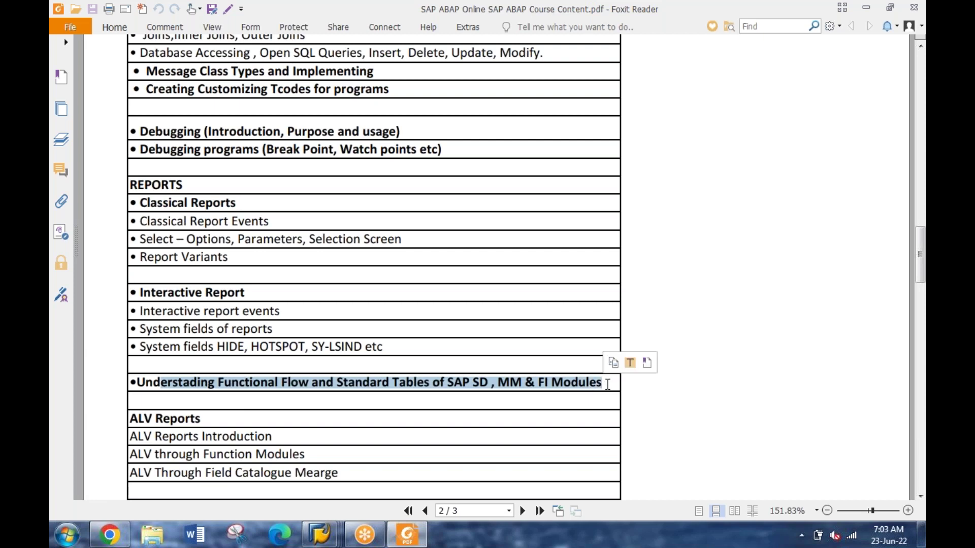
left_click(652, 399)
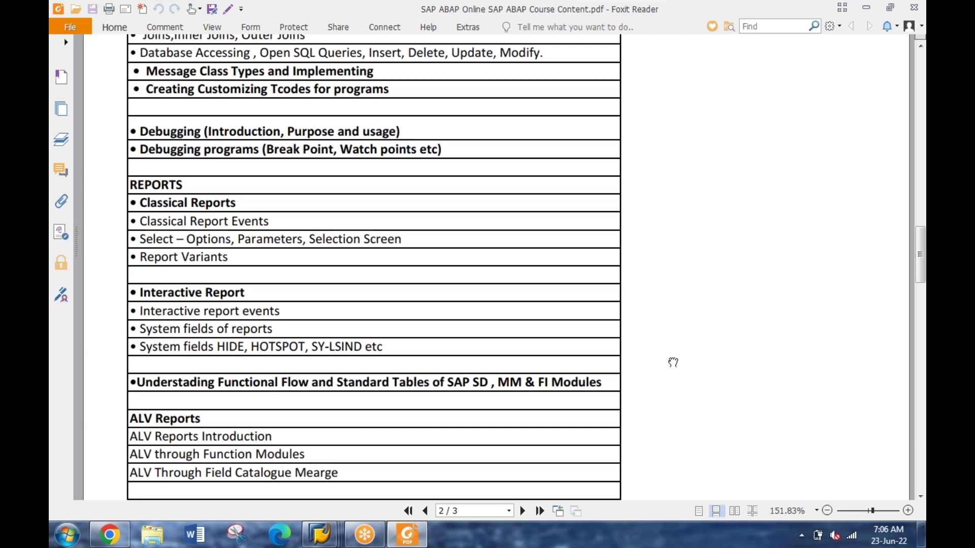
Step: Review the ALV Reports and BDC-Batch Data Communication topics in the course content
scroll(668, 313, "down", 1)
scroll(668, 313, "down", 4)
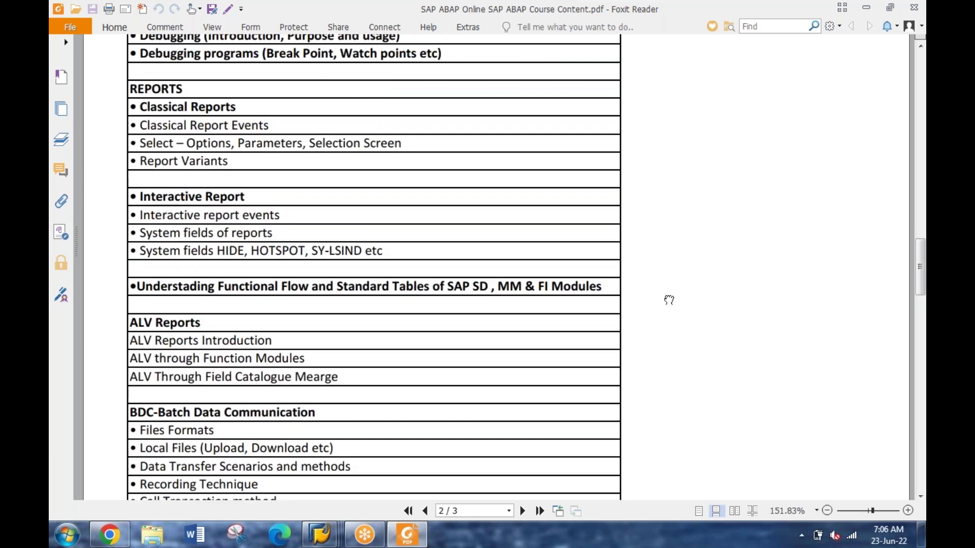
scroll(666, 228, "down", 3)
scroll(664, 153, "down", 1)
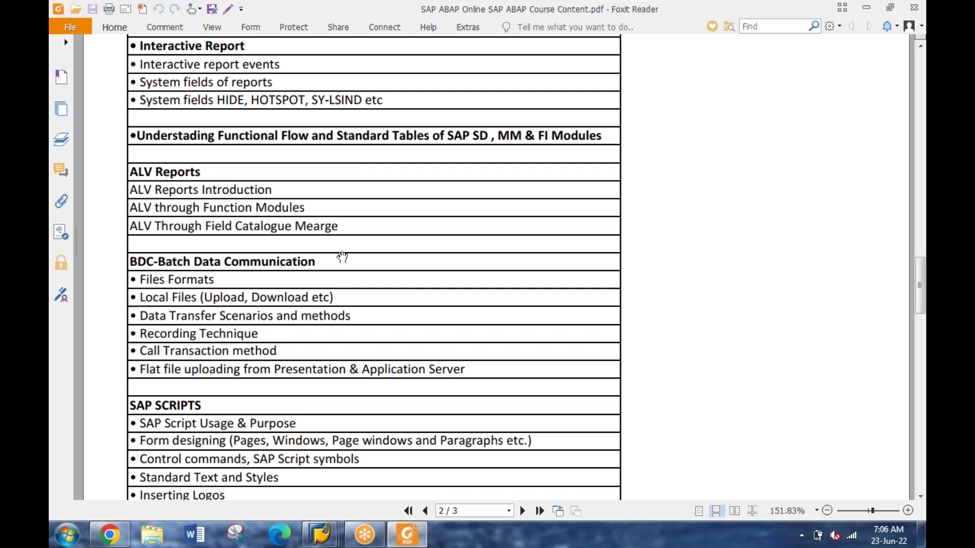
Step: Review the SAP Scripts and Smart Forms topics in the course content, reading on to the Dialog Programs section on page 3
scroll(342, 257, "down", 3)
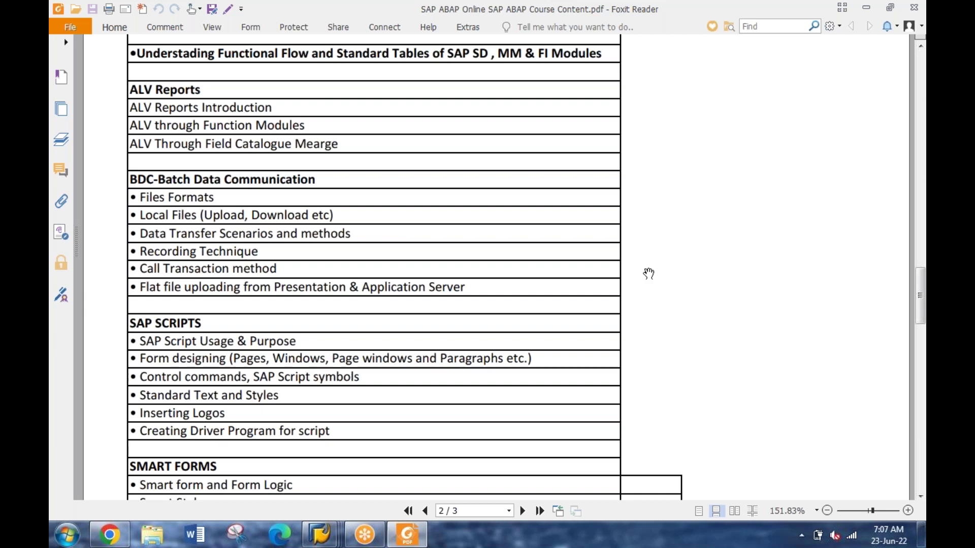
scroll(663, 229, "down", 1)
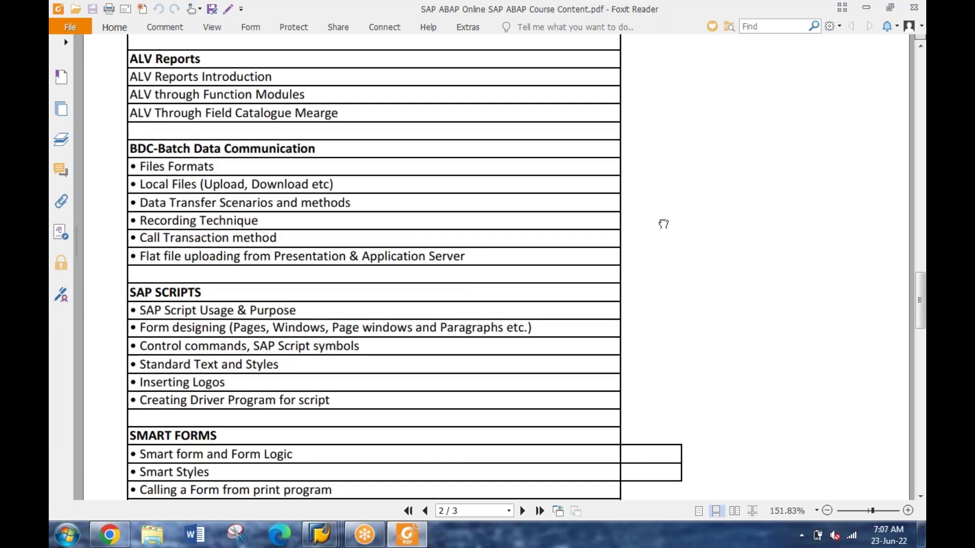
scroll(660, 203, "down", 2)
scroll(653, 162, "down", 1)
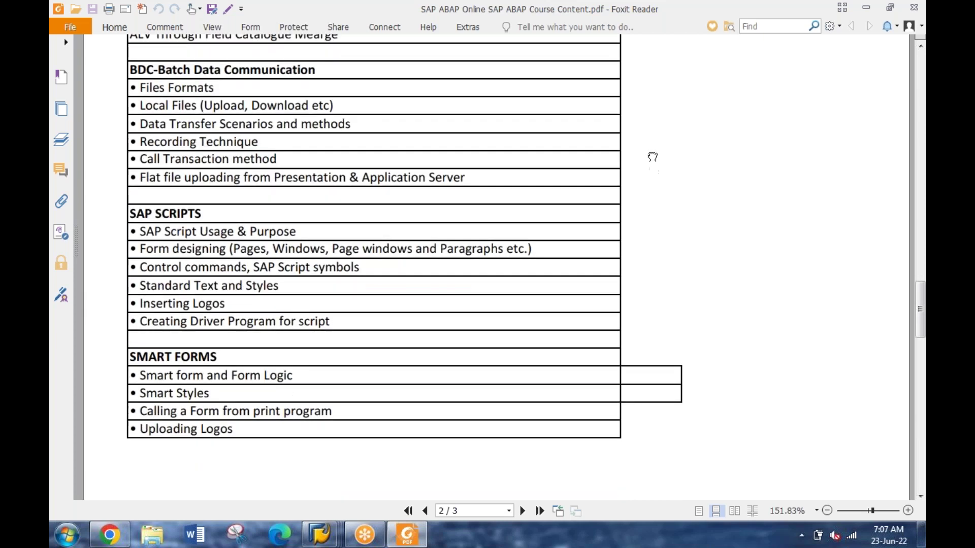
scroll(652, 158, "down", 1)
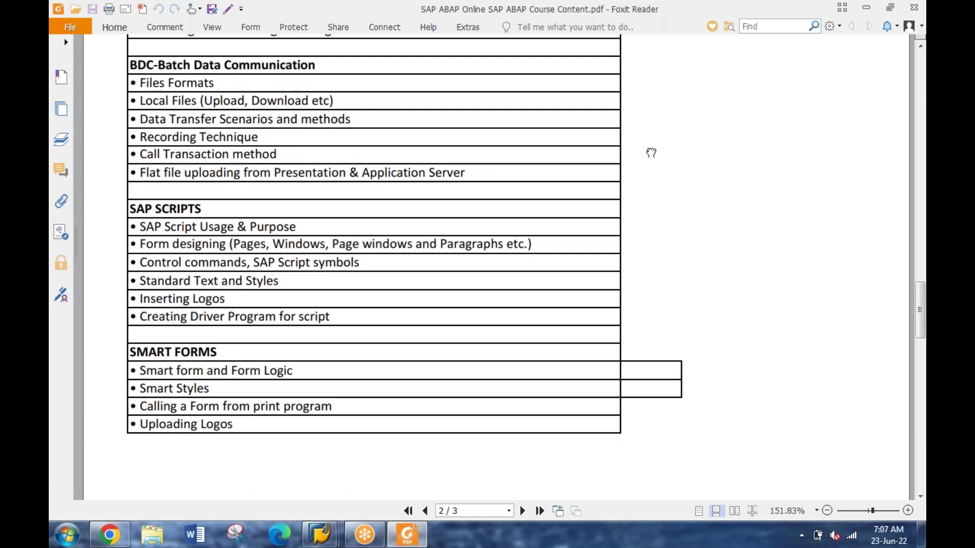
scroll(653, 157, "down", 1)
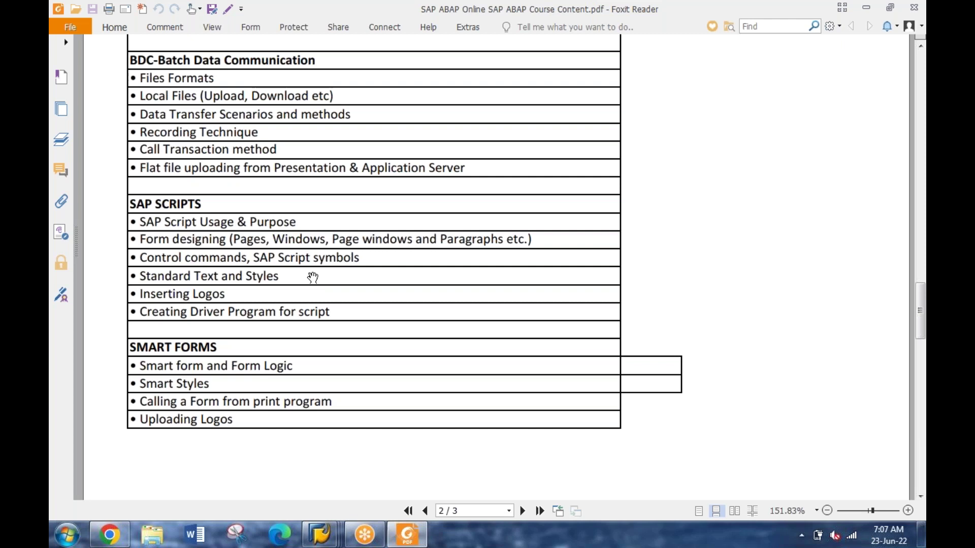
scroll(313, 278, "down", 1)
scroll(313, 277, "down", 1)
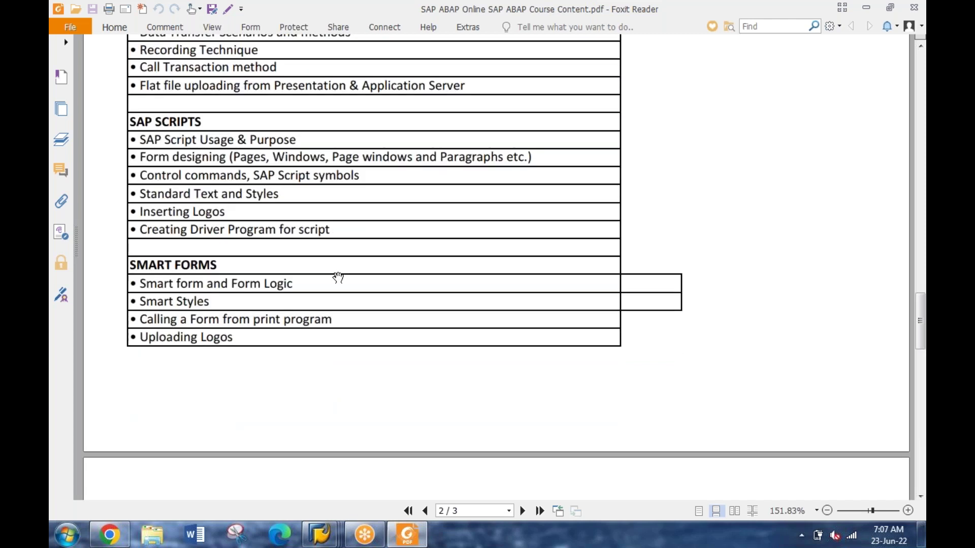
scroll(338, 278, "down", 2)
scroll(344, 218, "down", 2)
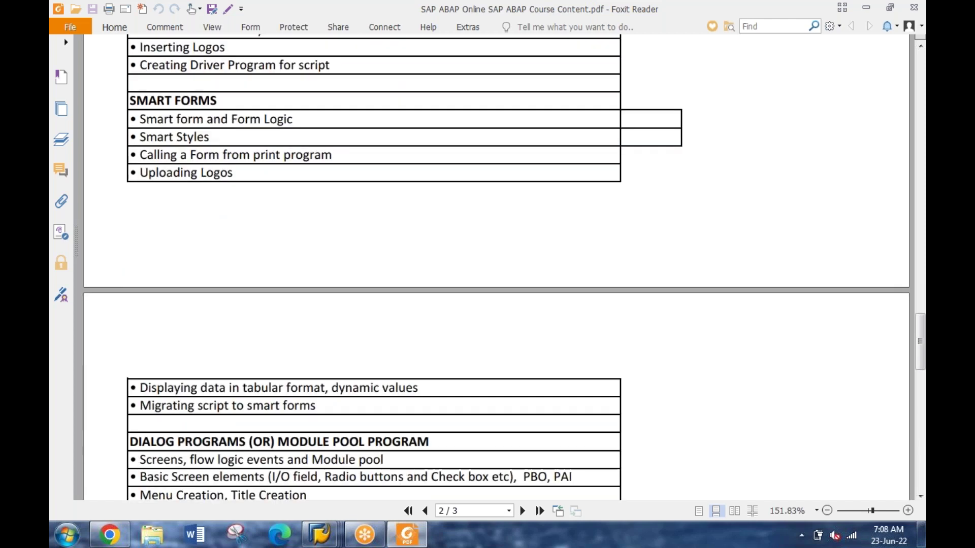
scroll(345, 218, "down", 1)
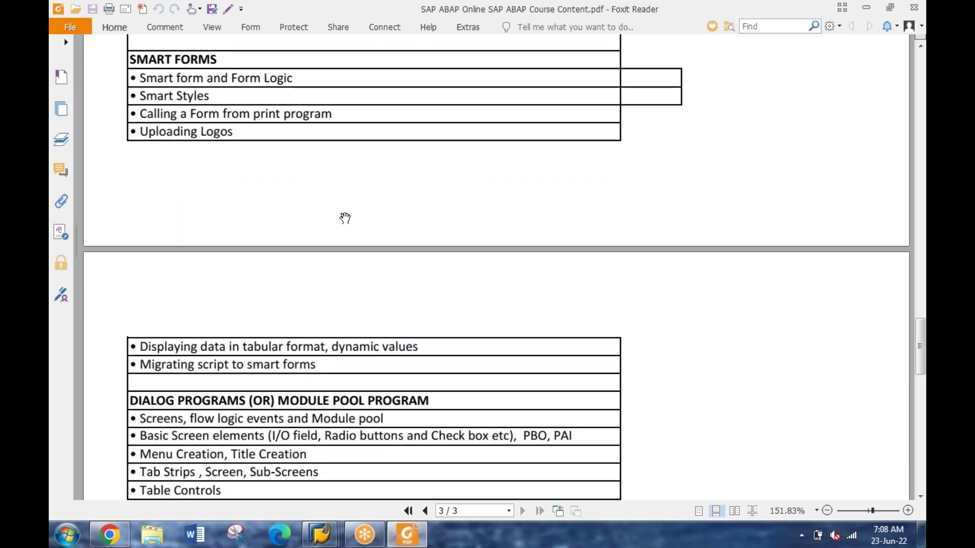